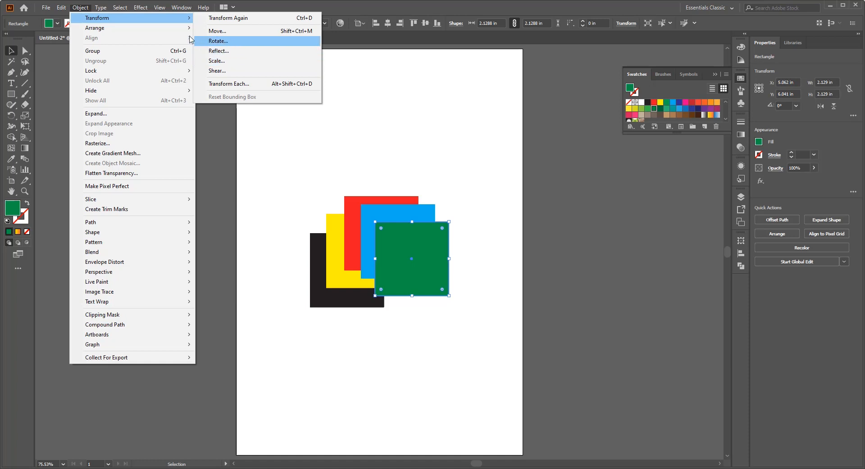
mouse_move(156, 32)
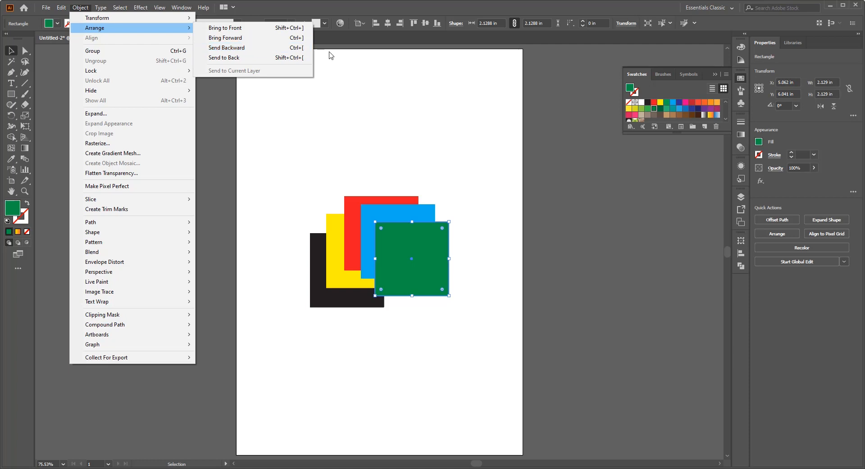
left_click(375, 90)
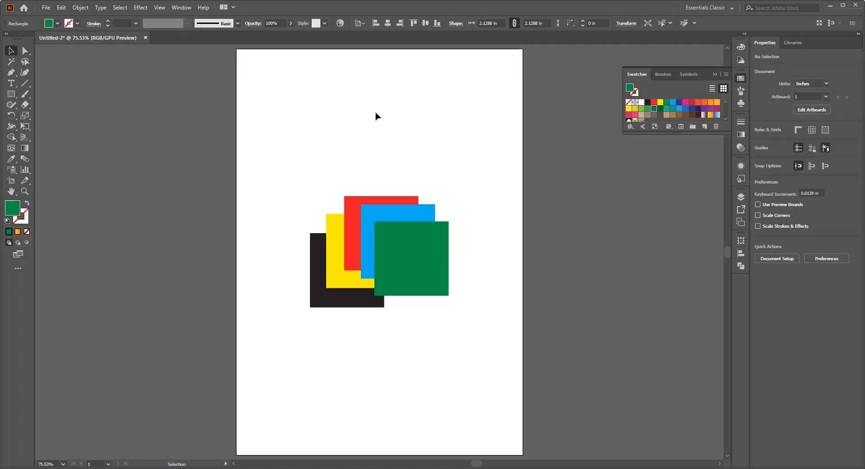
Step: Bring the black square forward one level at a time until it sits in front of all the other squares
scroll(388, 263, "up", 2)
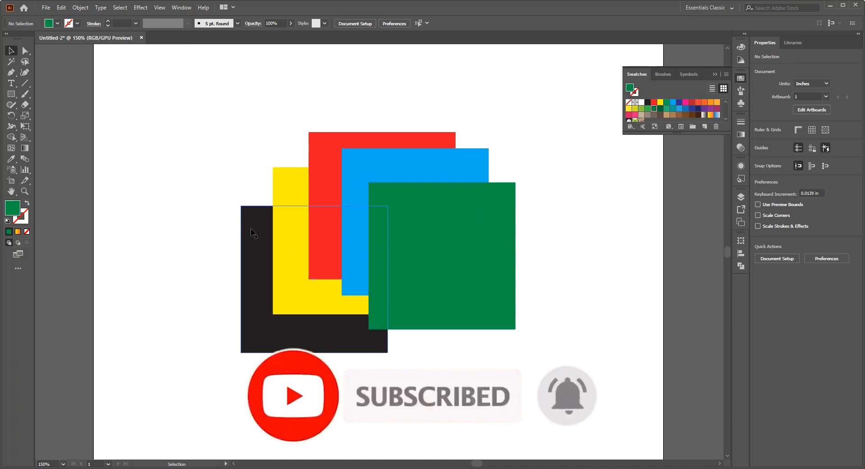
left_click(247, 215)
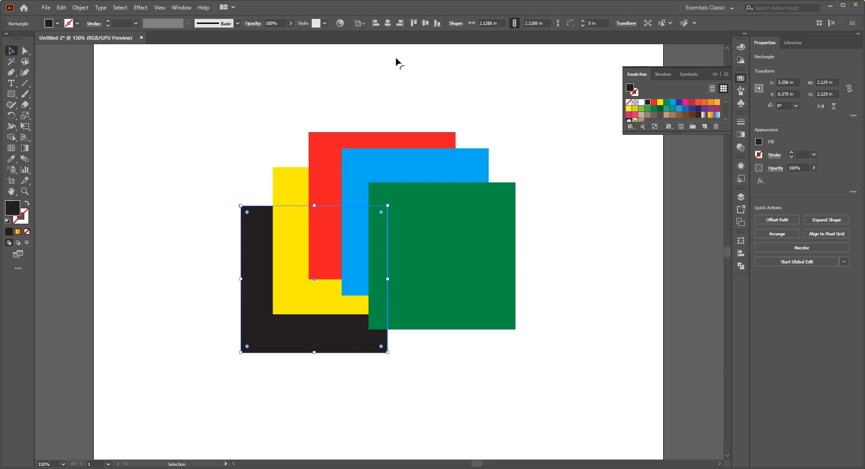
key("a")
key("ctrl+bracketright")
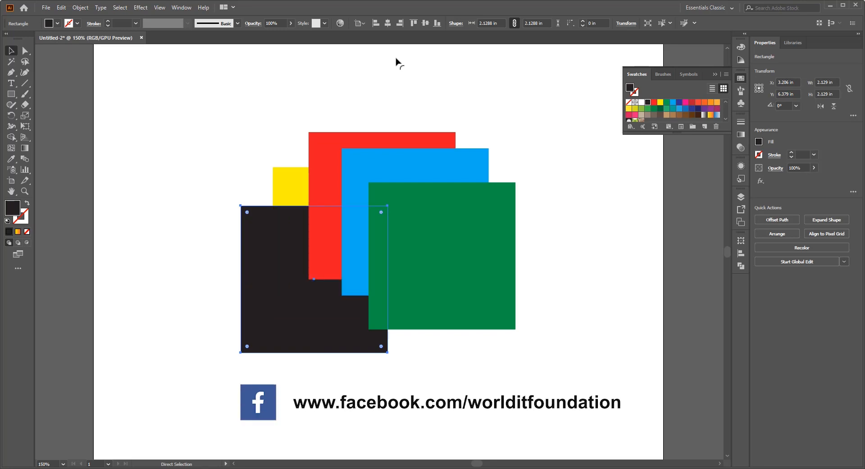
key("ctrl+bracketright")
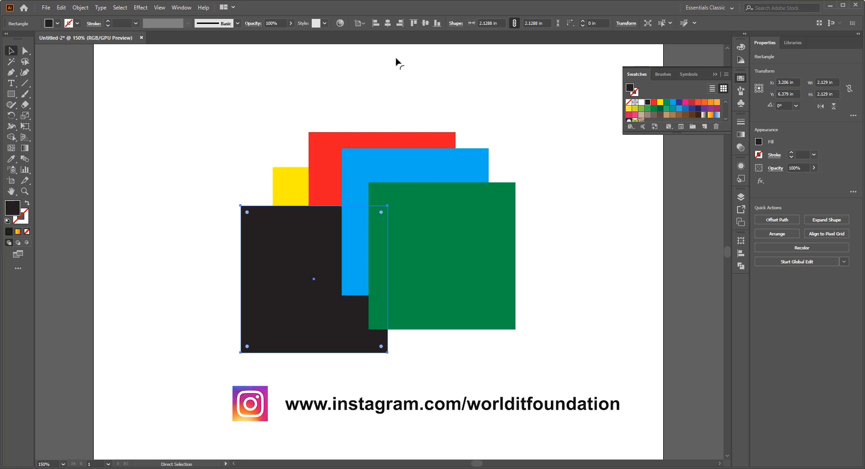
key("ctrl+bracketright")
key("ctrl+bracketright")
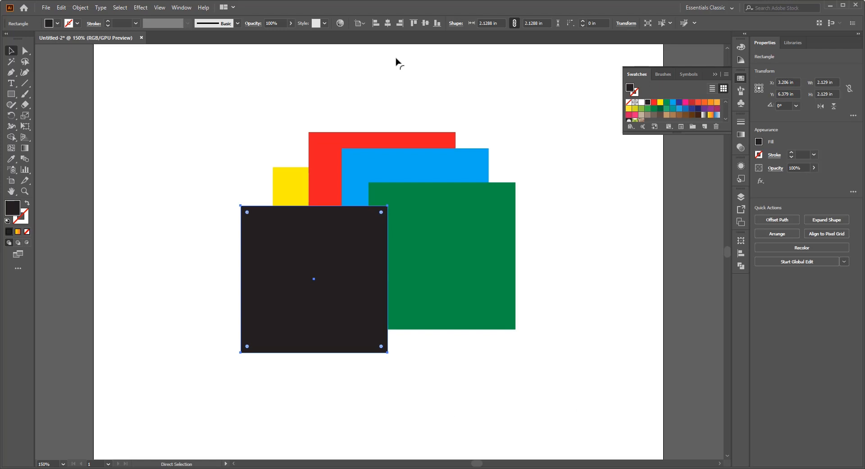
Step: Send the black square backward one level at a time until it lies behind the yellow square again
key("ctrl+bracketleft")
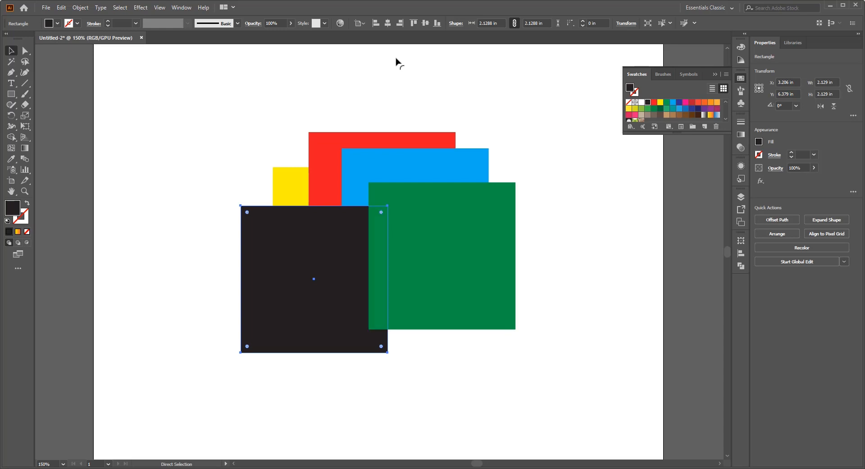
key("ctrl+bracketleft")
key("ctrl+bracketleft")
key("ctrl+bracketleft")
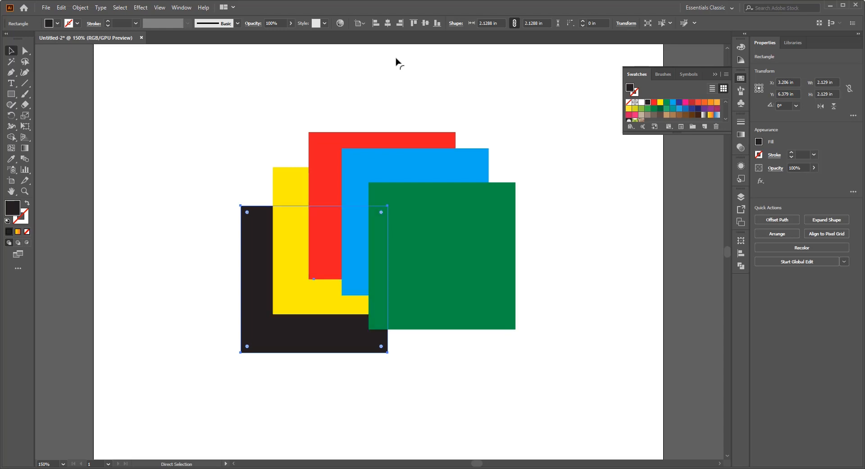
Step: Send the green square backward one level at a time, past the blue, red and yellow squares
key("v")
left_click(434, 262)
key("a")
key("ctrl+bracketleft")
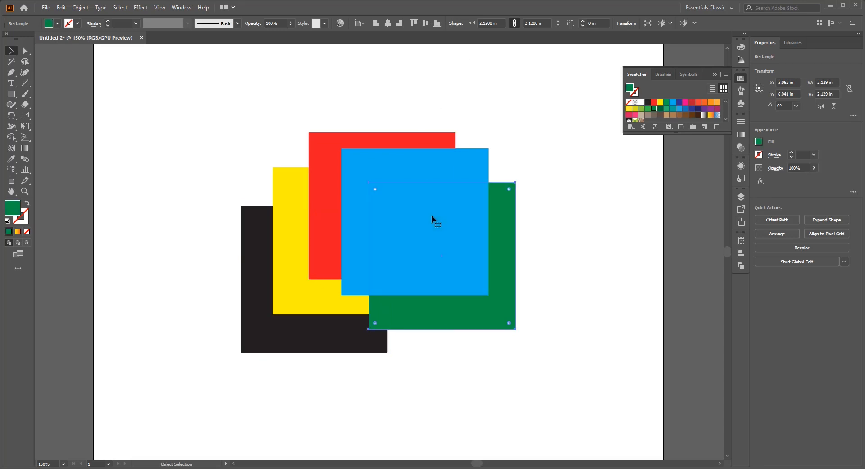
key("ctrl+bracketleft")
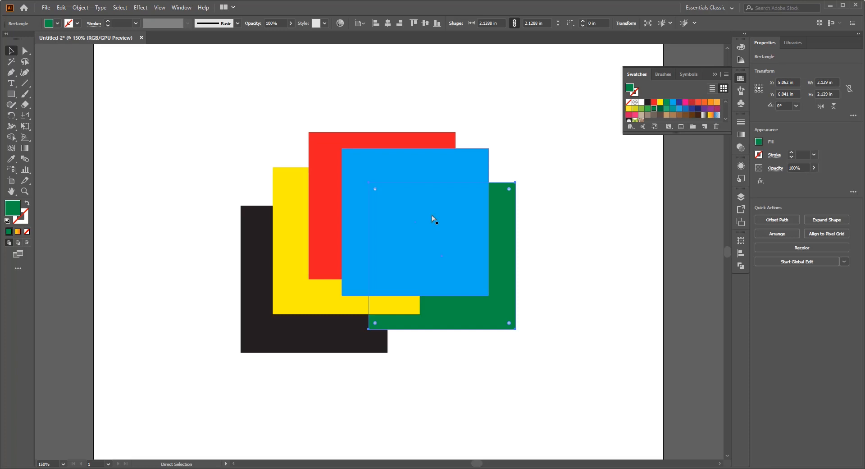
key("ctrl+bracketleft")
Step: Bring the green square forward level by level to the top of the stack and deselect it
key("ctrl+bracketright")
key("ctrl+bracketright")
key("ctrl+bracketright")
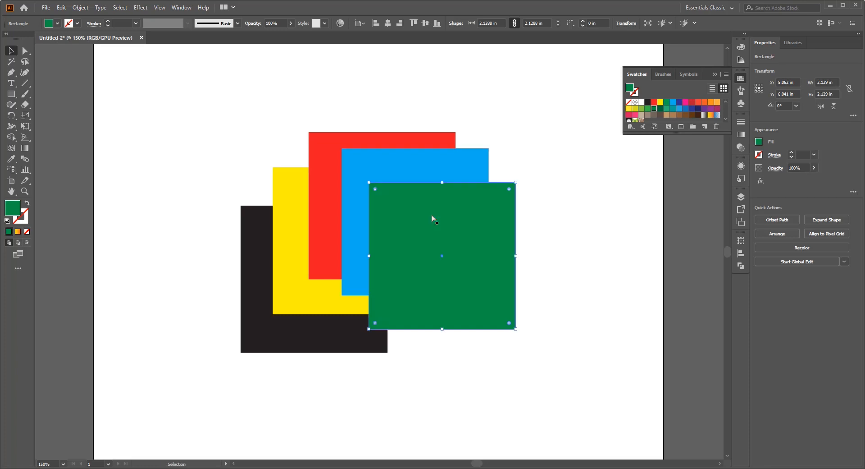
left_click(323, 114)
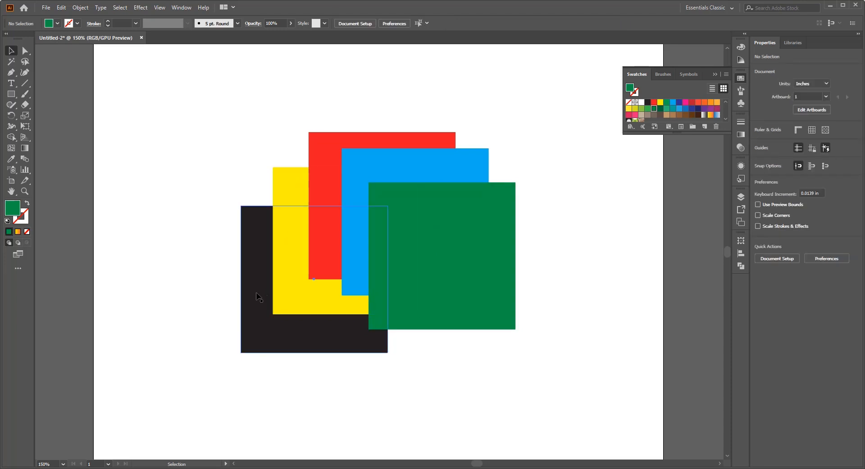
Step: Bring the black square directly to the front and send it directly to the back, doing this twice
left_click(247, 256)
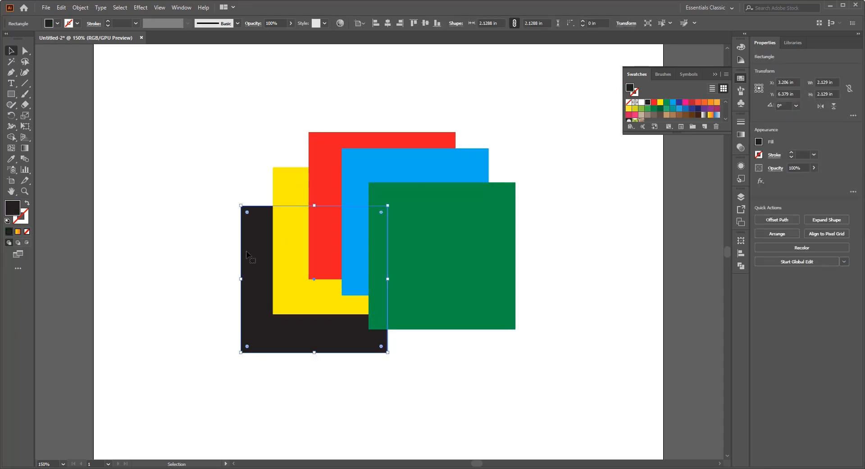
key("ctrl")
key("ctrl+shift+bracketright")
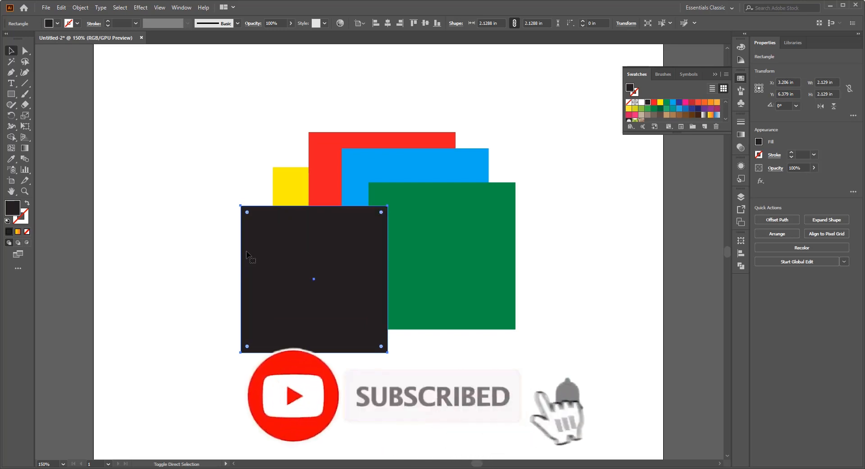
key("ctrl+shift+bracketleft")
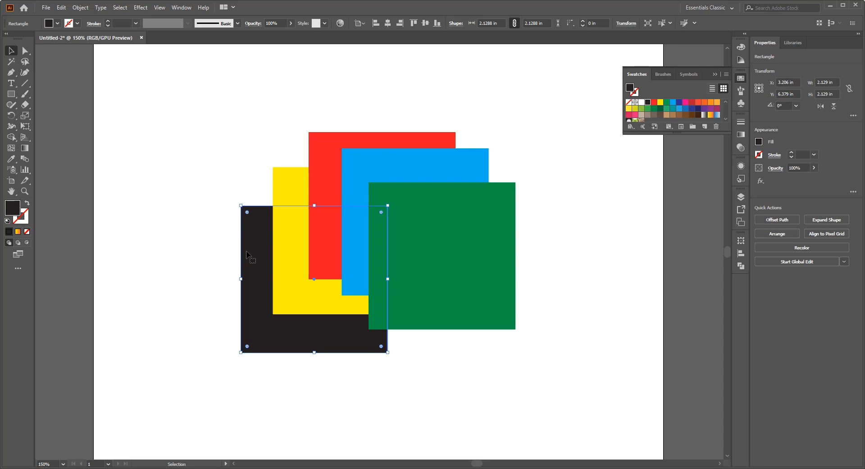
key("ctrl+shift+bracketright")
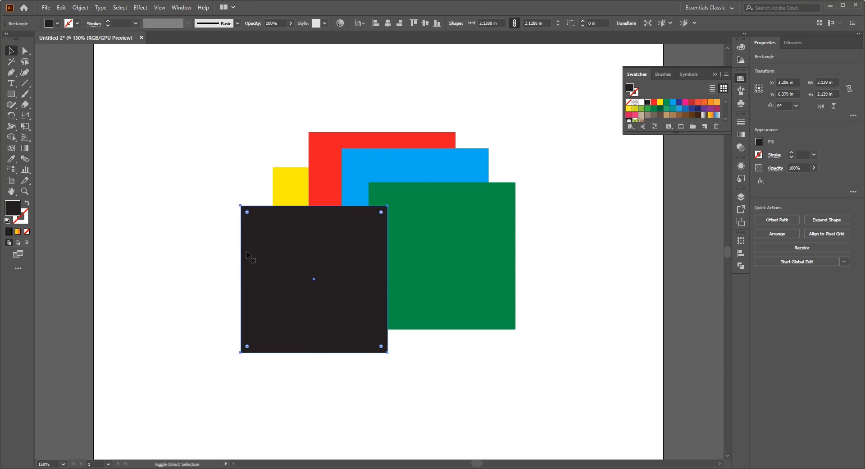
key("ctrl+shift+bracketleft")
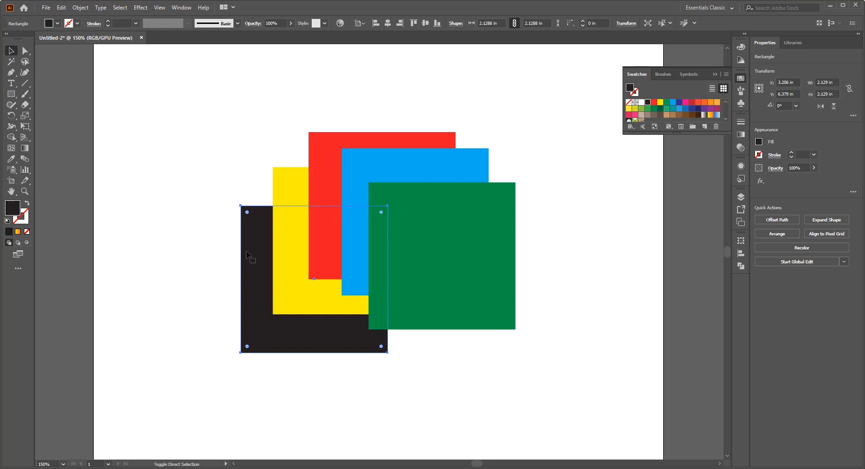
Step: Bring the black square directly to the front, then return it to the back one level at a time
key("ctrl+shift+bracketright")
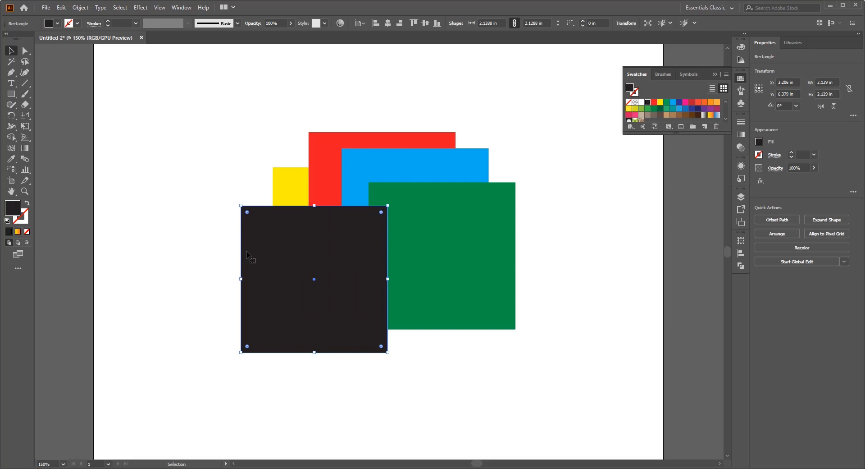
key("ctrl")
key("ctrl+bracketleft")
key("ctrl+bracketleft")
key("ctrl+bracketleft")
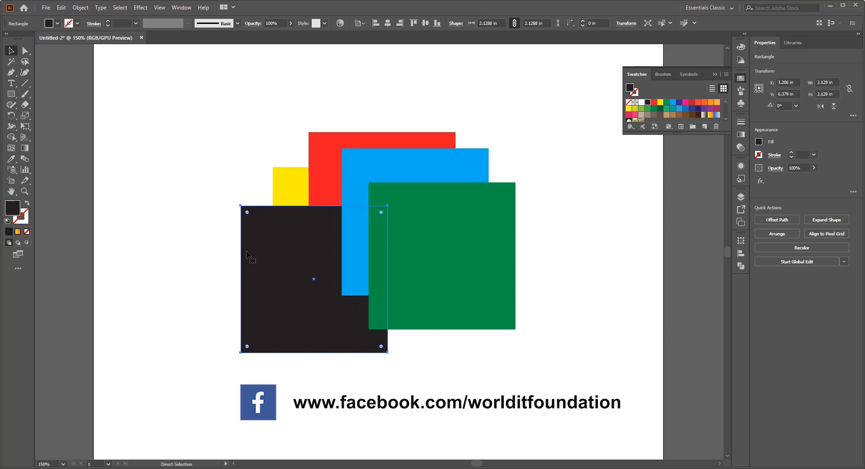
key("ctrl+bracketleft")
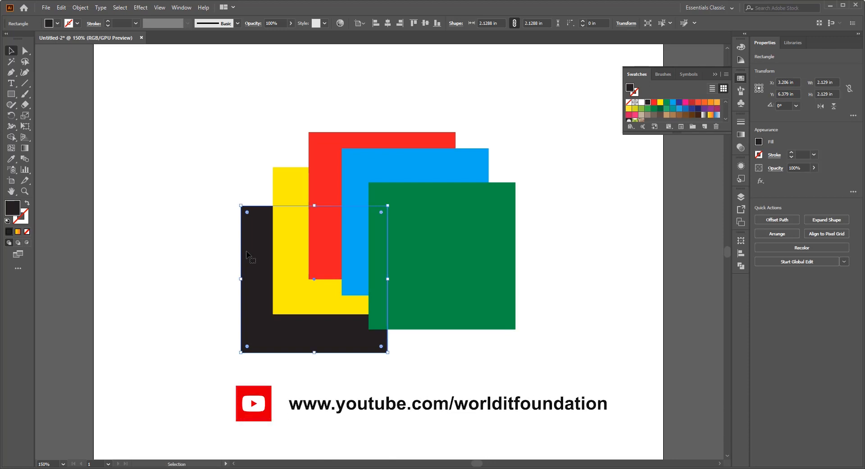
Step: Select all five overlapping squares and move them slightly down the artboard
left_click(567, 116)
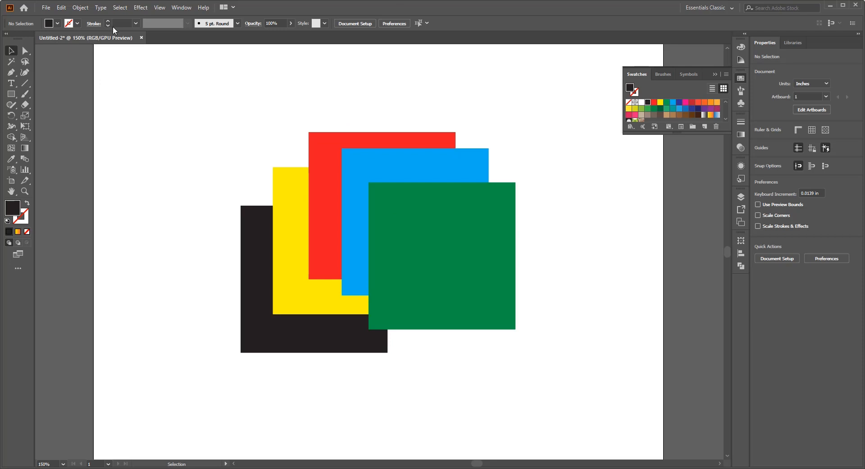
left_click(81, 7)
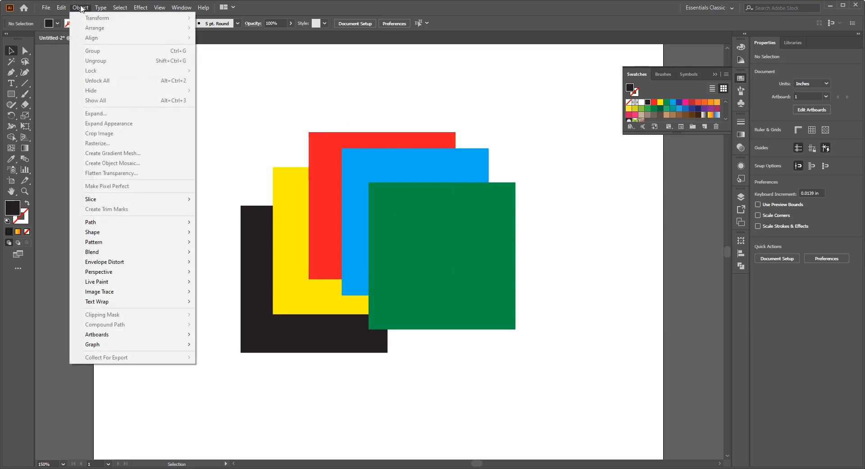
left_click(510, 115)
left_click_drag(523, 390, 196, 122)
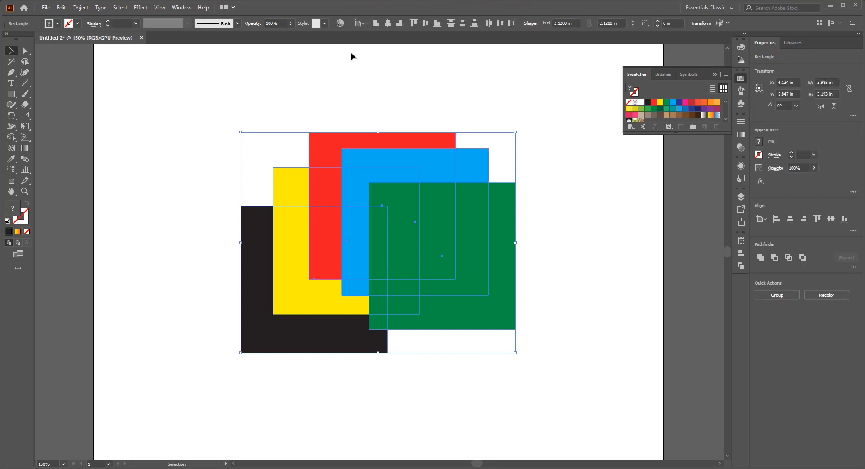
left_click_drag(386, 136, 386, 169)
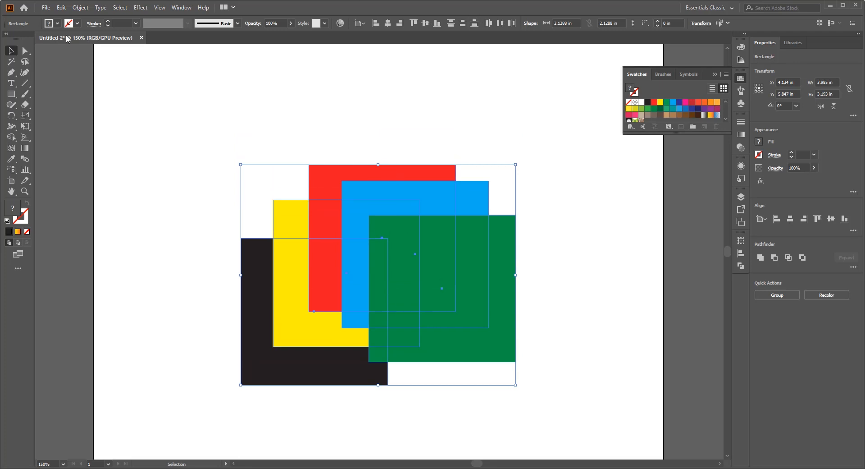
Step: Examine the horizontal and vertical alignment options for the selected squares
left_click(79, 6)
mouse_move(112, 38)
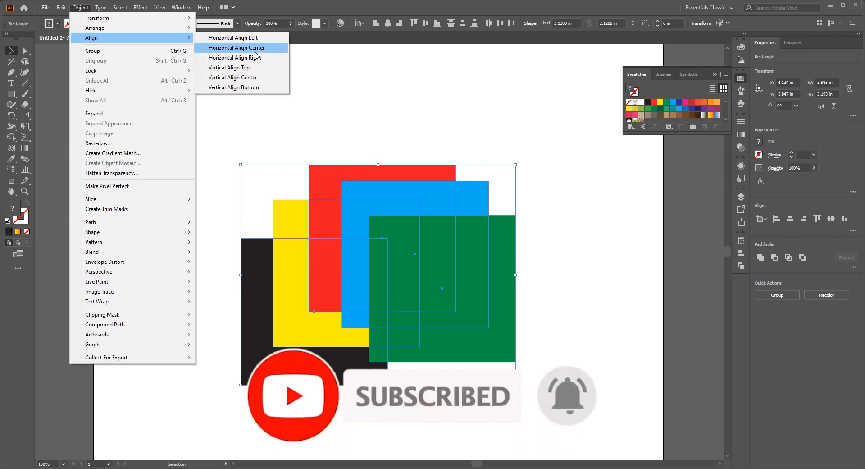
left_click(466, 112)
Step: Duplicate the whole group of five squares and place the copy below the artboard
scroll(487, 265, "right", 2)
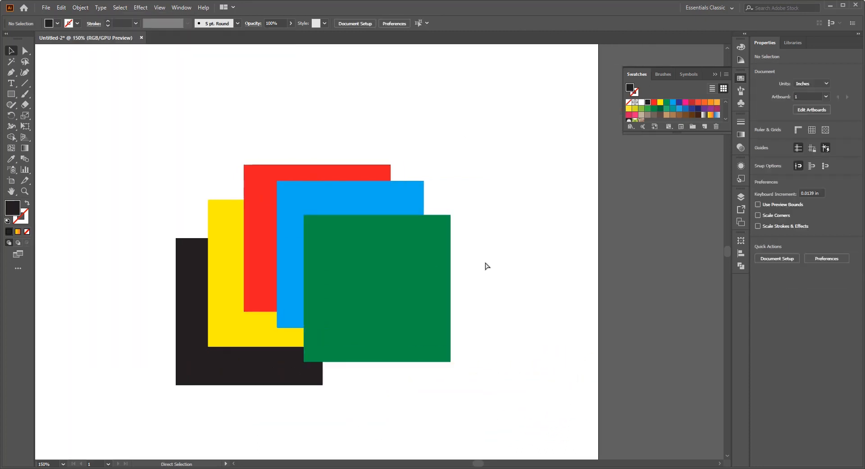
scroll(457, 245, "down", 2)
scroll(447, 241, "down", 1)
scroll(421, 302, "up", 2)
scroll(418, 290, "down", 2)
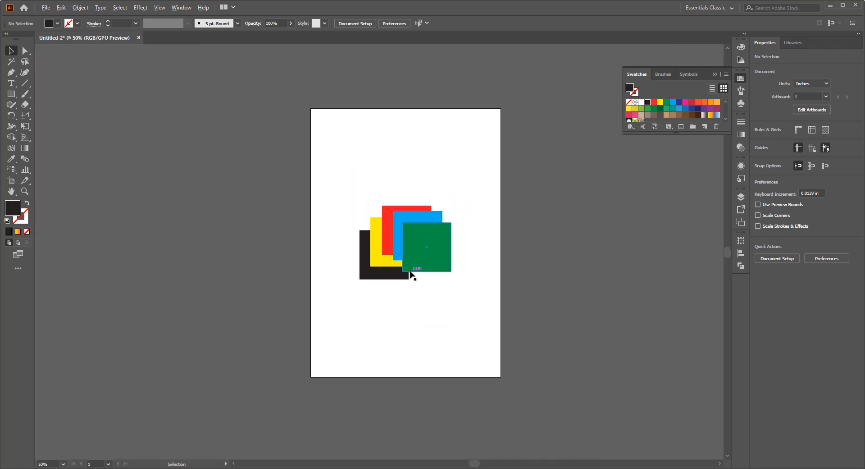
scroll(415, 287, "up", 1)
scroll(415, 289, "up", 1)
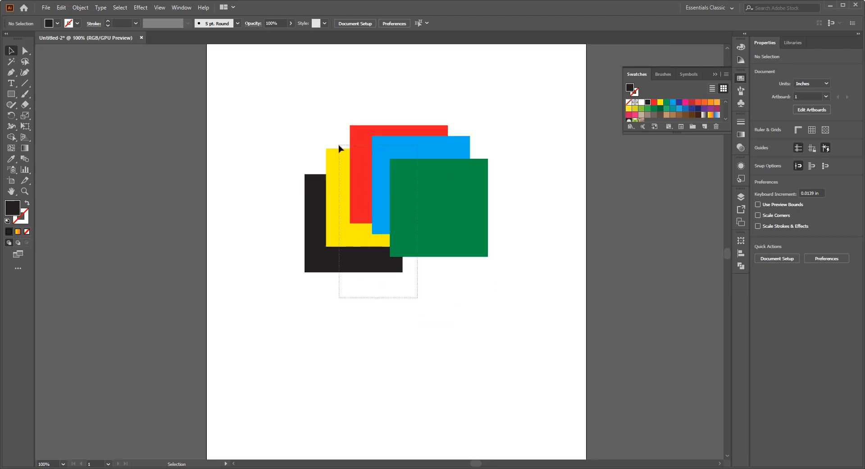
key("ctrl+a")
scroll(333, 151, "down", 4)
left_click_drag(332, 151, 338, 249)
left_click(448, 157)
Step: Narrow the green square on the artboard to about 1.33 in wide and make the blue square narrower too
scroll(347, 152, "up", 3)
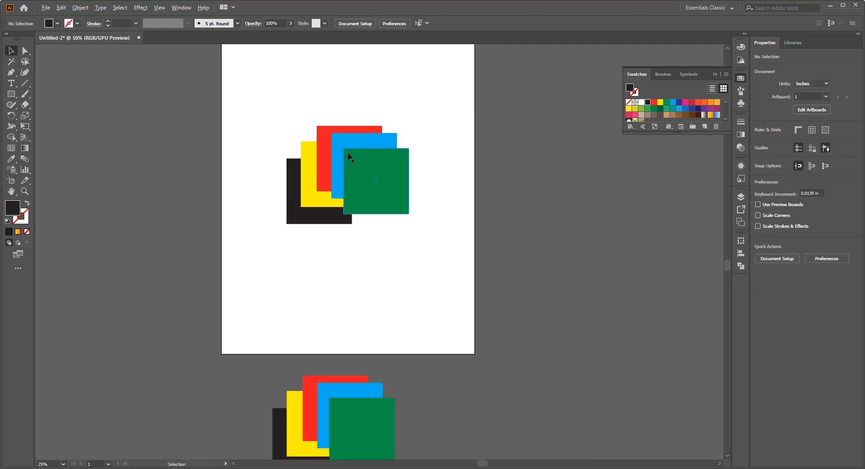
scroll(407, 216, "up", 2)
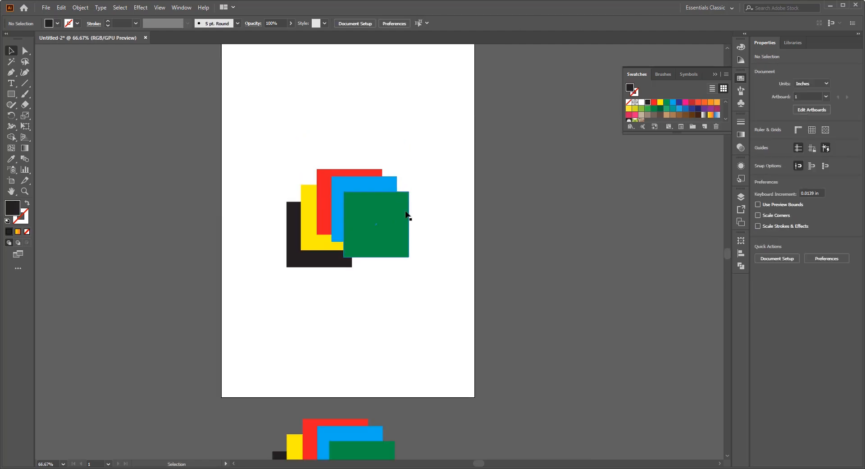
left_click(370, 220)
left_click_drag(345, 224, 368, 211)
left_click(351, 198)
Step: Move the red and yellow squares off the artboard's left side and spread the black, blue and green shapes apart across the artboard
left_click_drag(320, 192, 127, 195)
left_click_drag(315, 221, 123, 219)
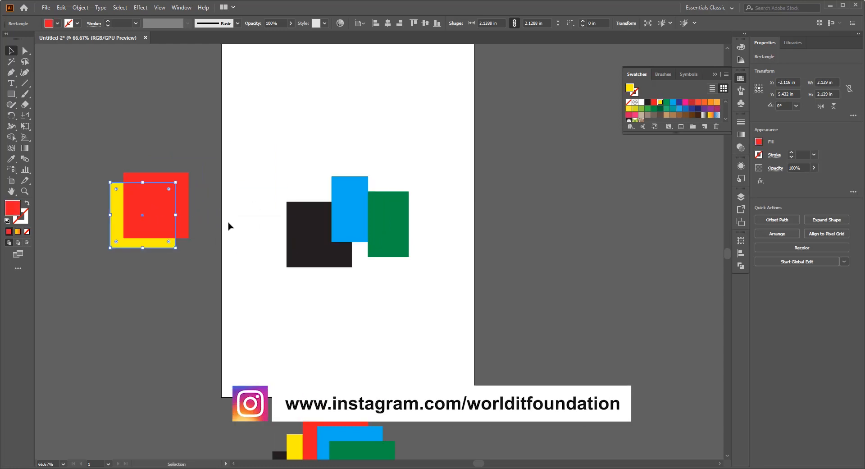
left_click_drag(312, 240, 262, 197)
left_click_drag(345, 210, 351, 180)
left_click_drag(392, 234, 440, 196)
Step: Shorten the green rectangle to about 1.42 in tall and stretch the blue rectangle downward to about 3.04 in tall
left_click(507, 177)
left_click(447, 196)
left_click(492, 189)
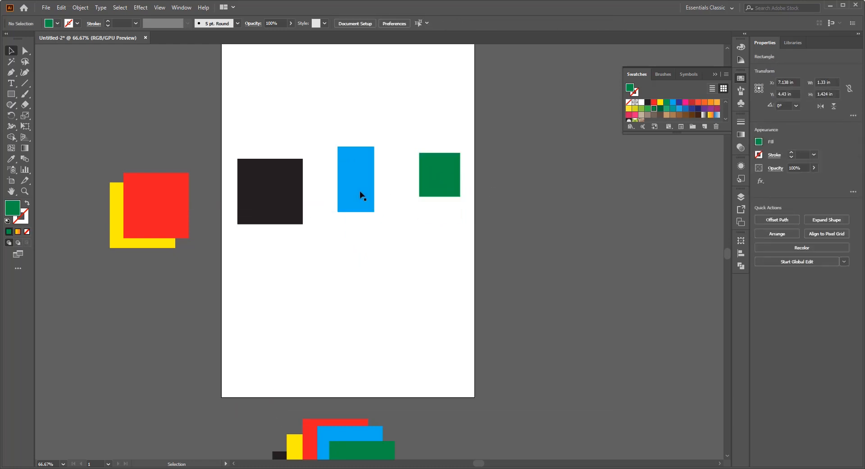
left_click(361, 198)
left_click_drag(356, 211, 356, 239)
left_click(504, 181)
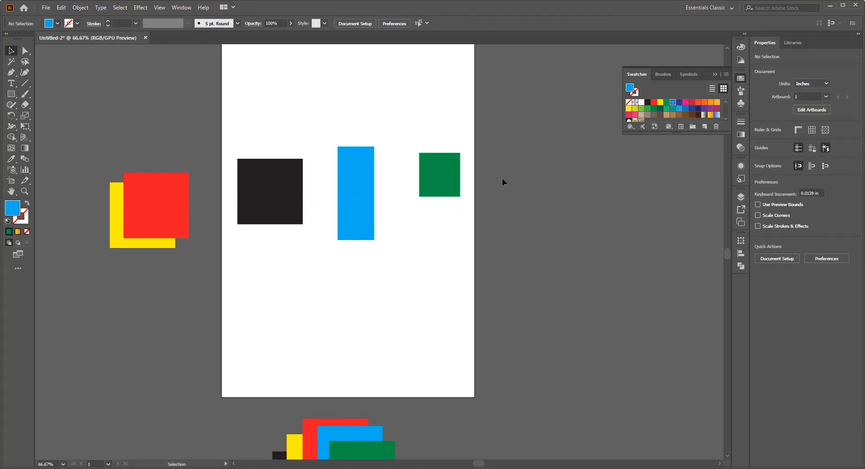
Step: Select the black, blue and green shapes and align their top edges to the top of the artboard
left_click_drag(474, 149, 245, 248)
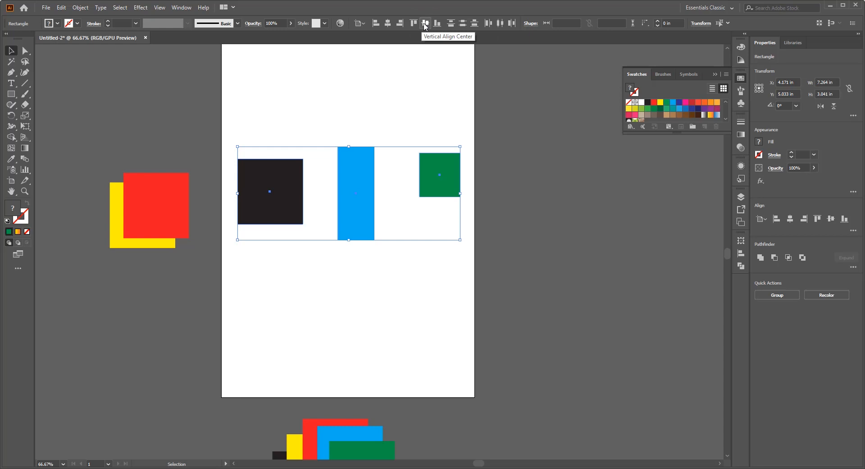
left_click(521, 156)
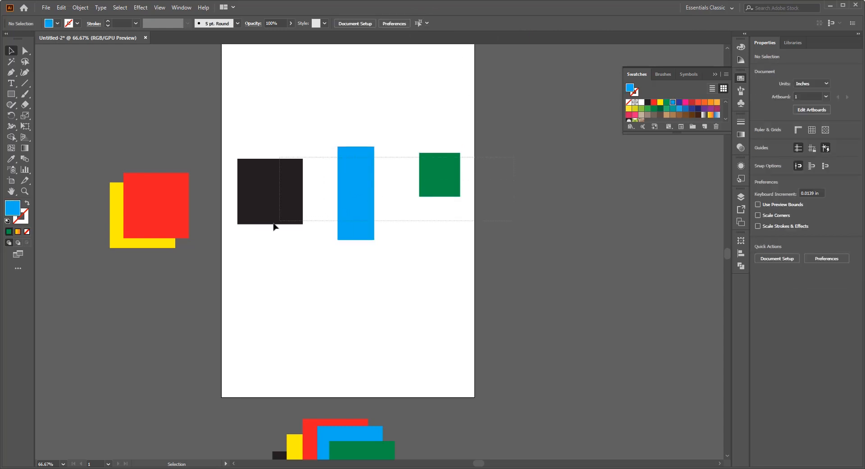
left_click_drag(274, 226, 265, 236)
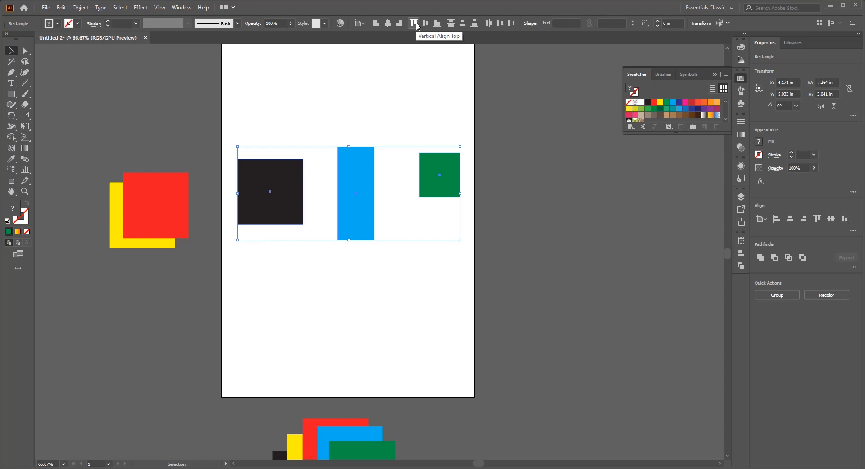
left_click(415, 22)
scroll(402, 184, "up", 3)
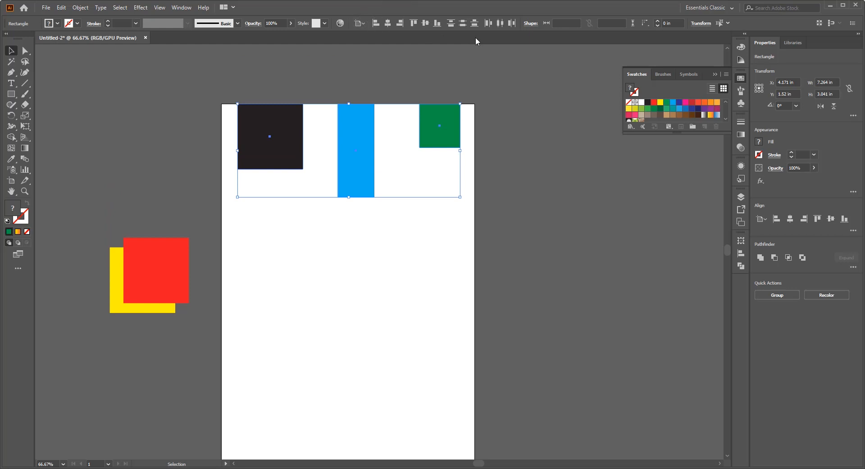
scroll(475, 37, "down", 1)
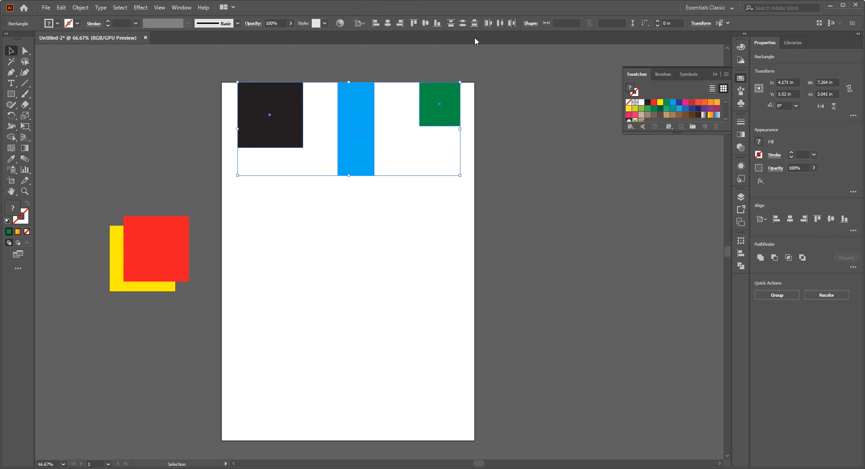
Step: Set alignment to Align to Selection and move the three shapes down the artboard to about X 4.40 in, Y 4.93 in
left_click(362, 24)
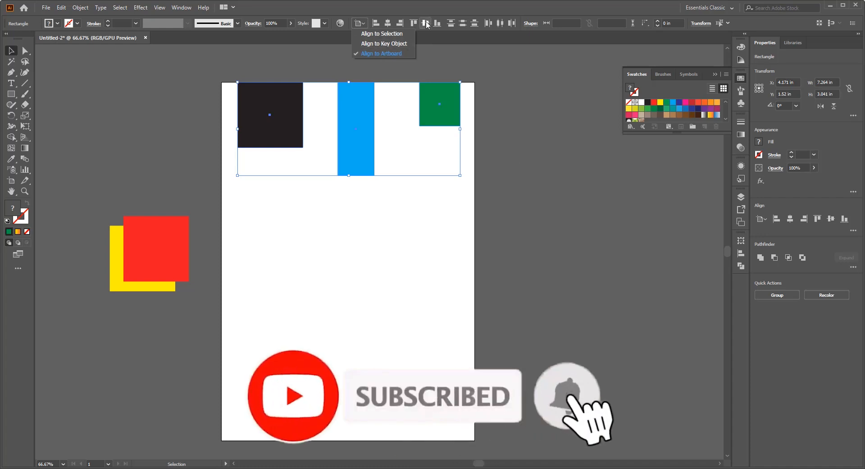
left_click(382, 34)
left_click(318, 131)
left_click_drag(319, 130, 272, 238)
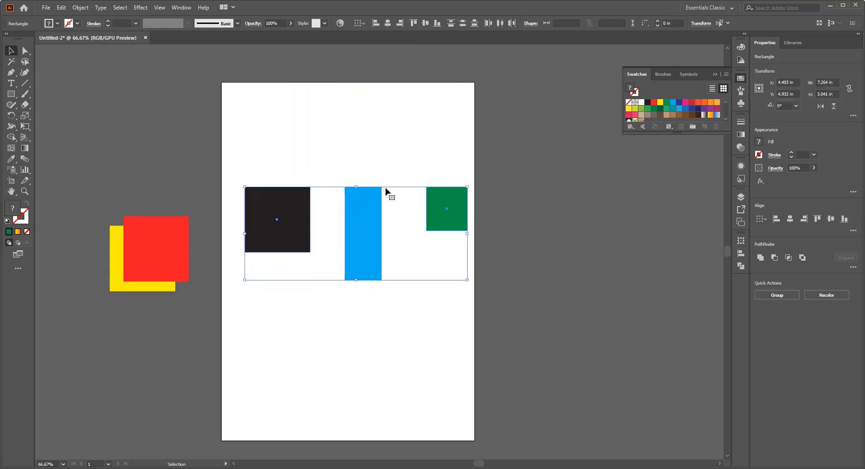
Step: Align the three shapes relative to the selection by vertical centres, by bottom edges, and again by vertical centres
left_click(424, 24)
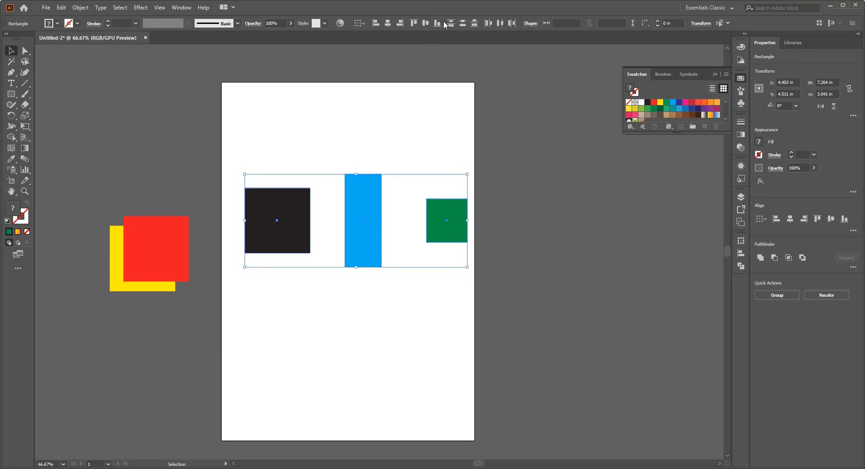
left_click(437, 24)
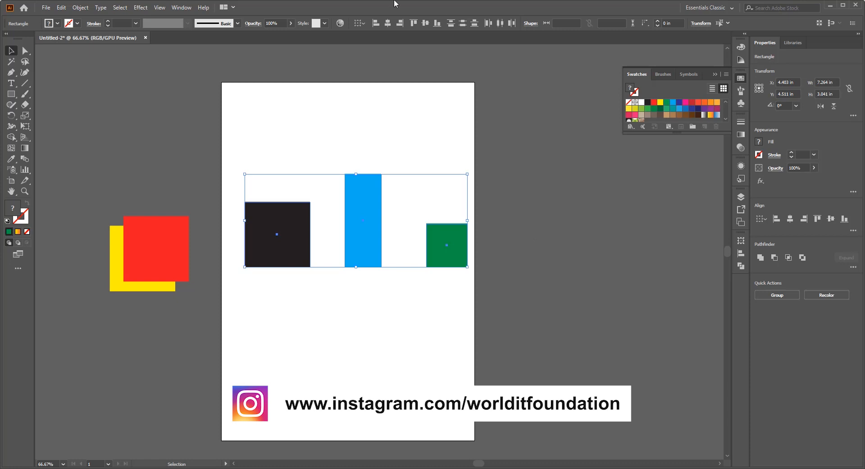
left_click(426, 23)
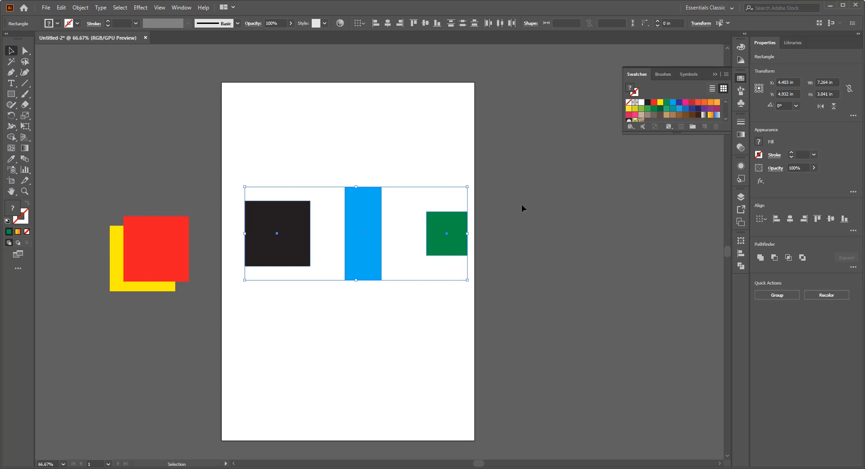
Step: Align the shapes to the blue rectangle as key object by top edges, bottom edges and finally vertical centres
left_click(363, 21)
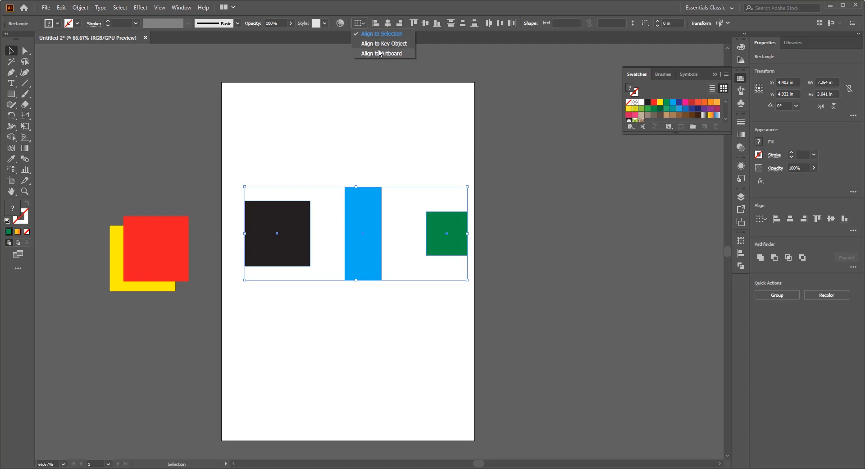
left_click(389, 44)
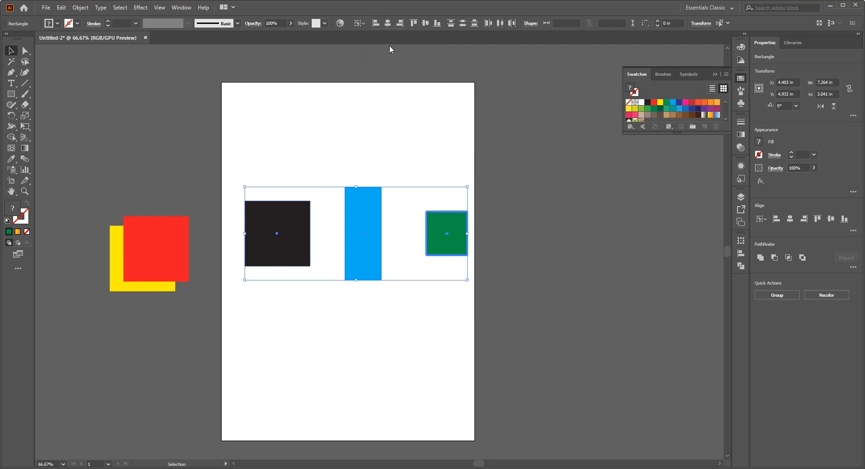
left_click(371, 236)
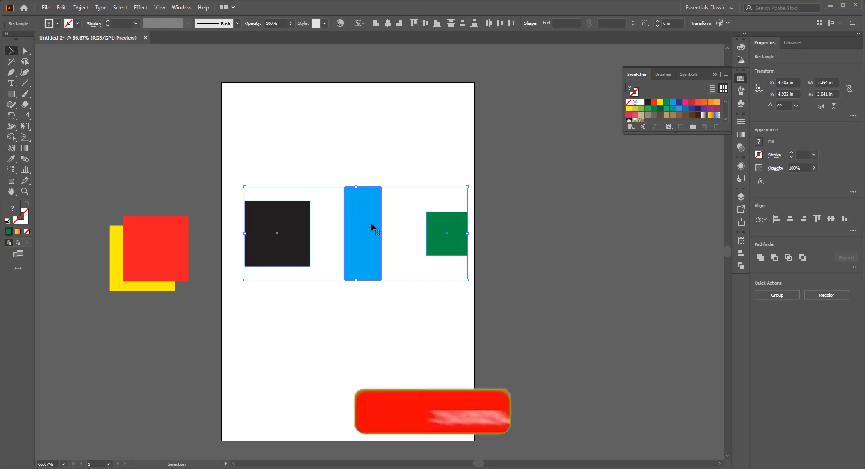
left_click(415, 23)
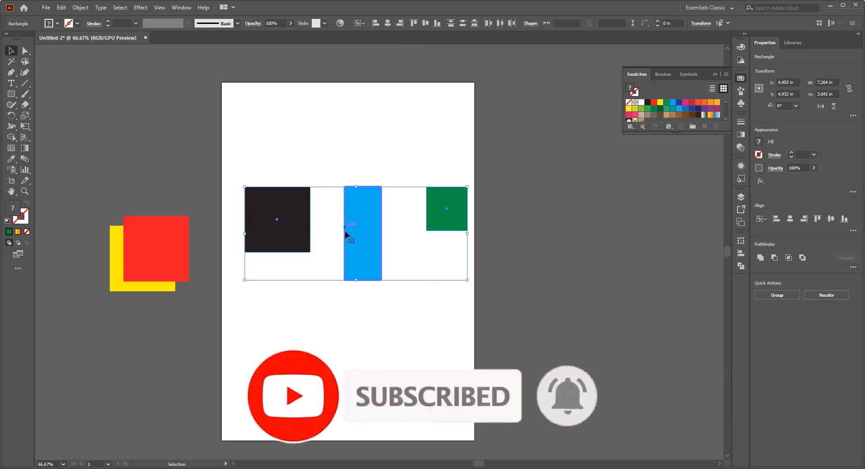
left_click(436, 23)
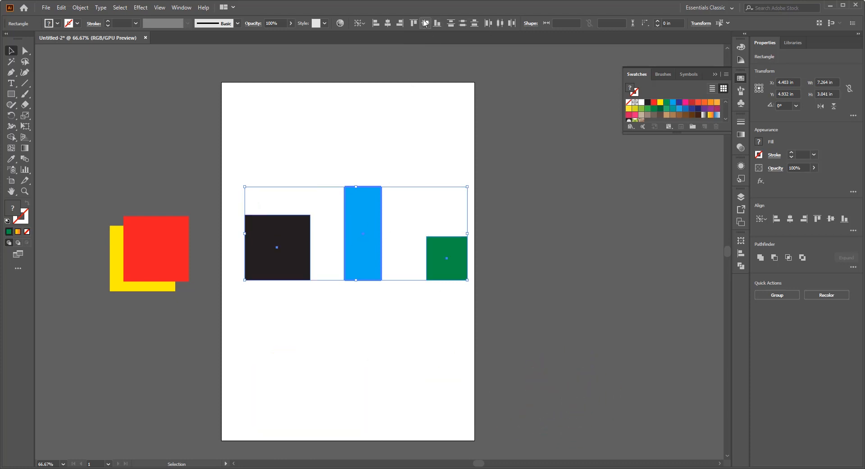
left_click(425, 23)
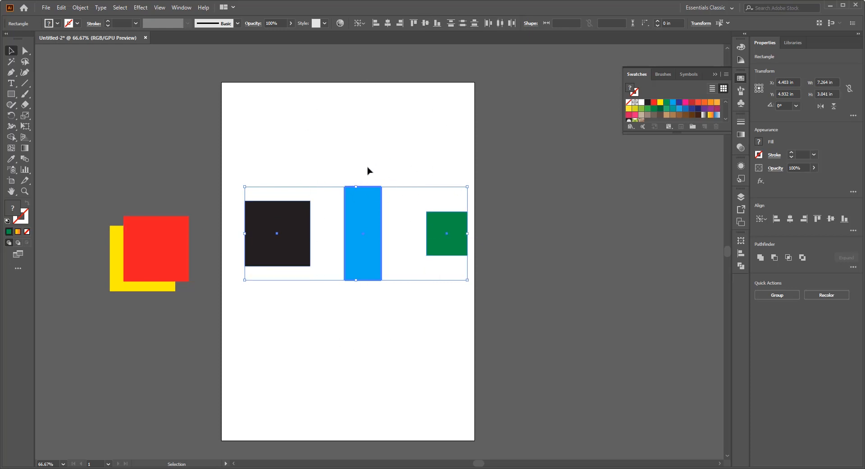
Step: Return the alignment reference to Align to Selection and deselect the shapes
left_click(359, 20)
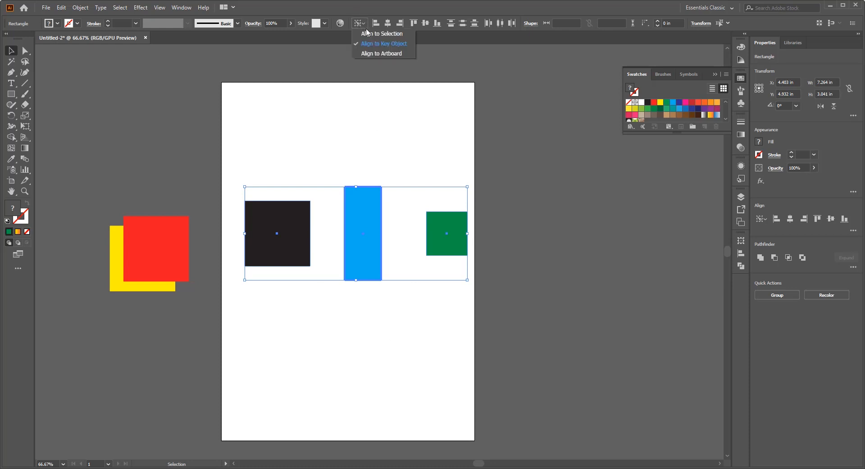
left_click(377, 35)
left_click(508, 159)
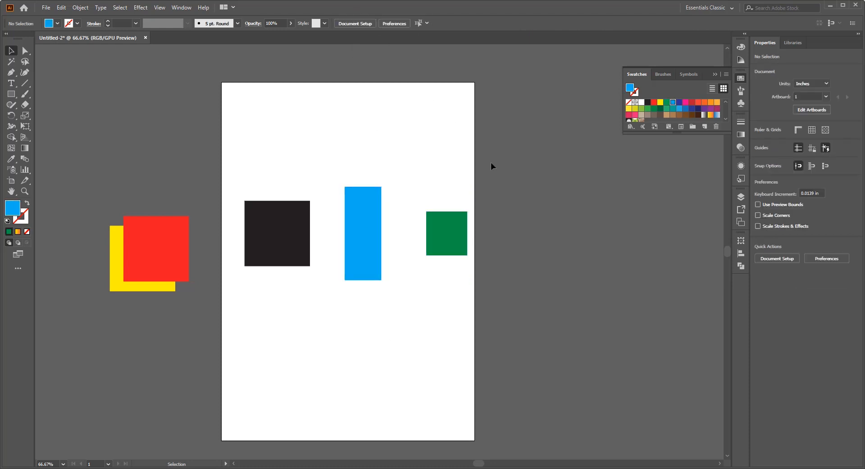
Step: Reselect the three shapes and align them to the green rectangle as key object by top edges, vertical centres and finally bottom edges
left_click_drag(476, 156, 301, 265)
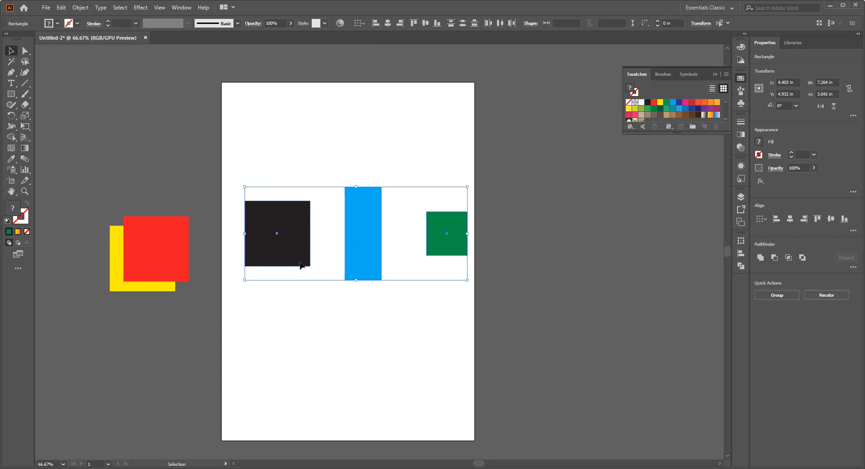
left_click(361, 219)
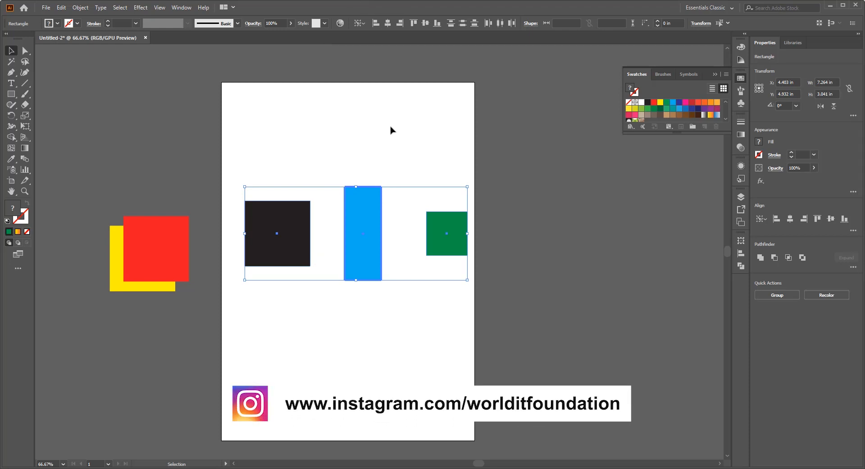
left_click(450, 240)
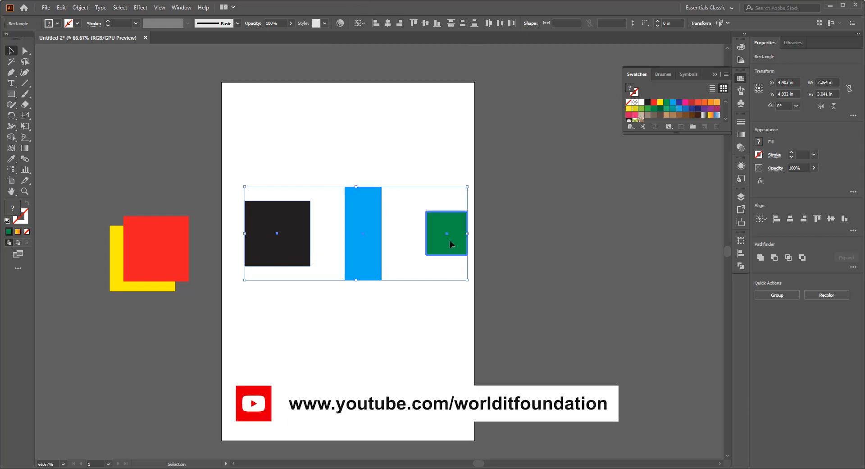
left_click(414, 25)
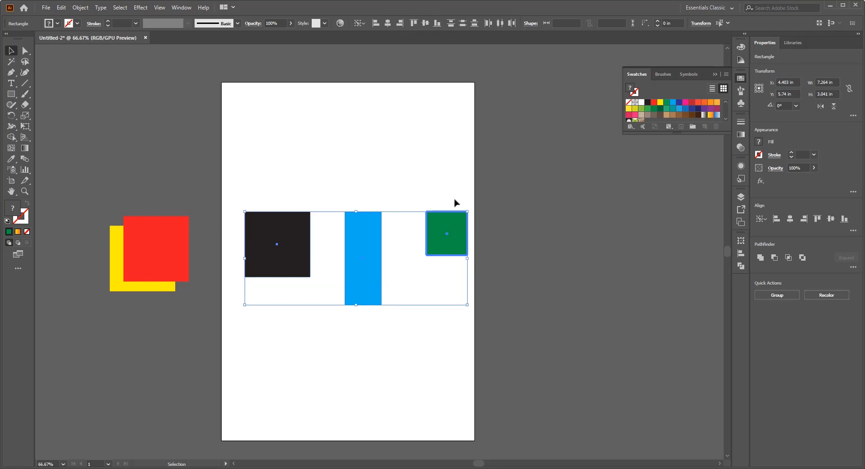
left_click(437, 23)
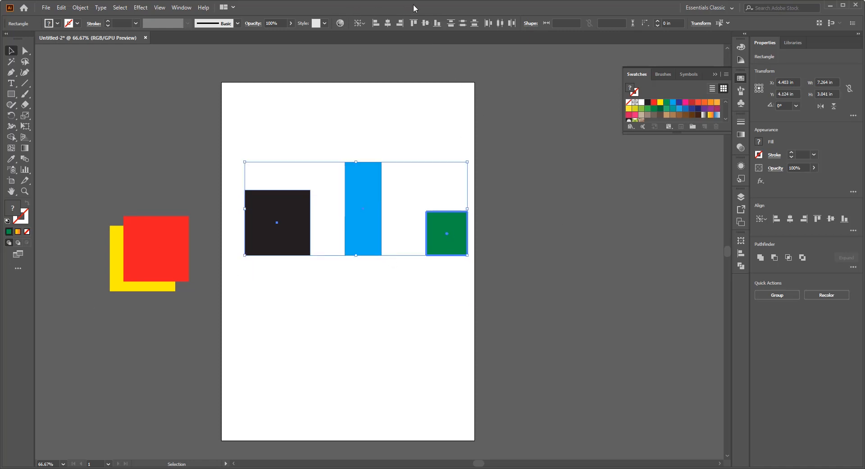
left_click(426, 23)
left_click(438, 23)
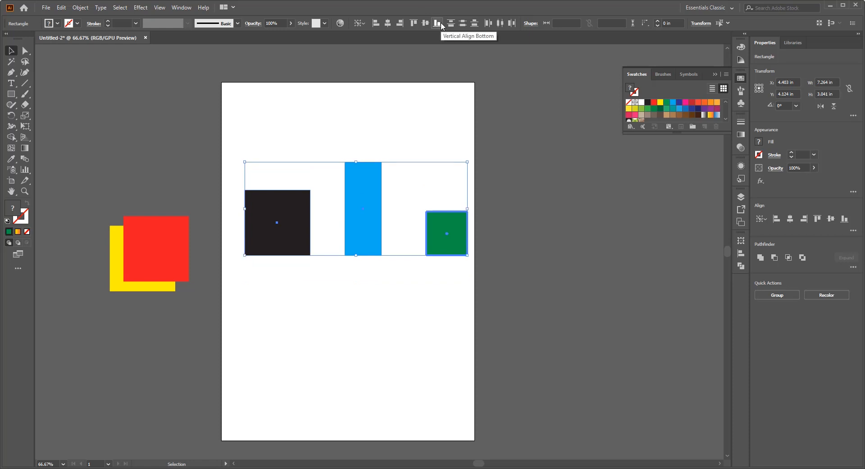
left_click(456, 95)
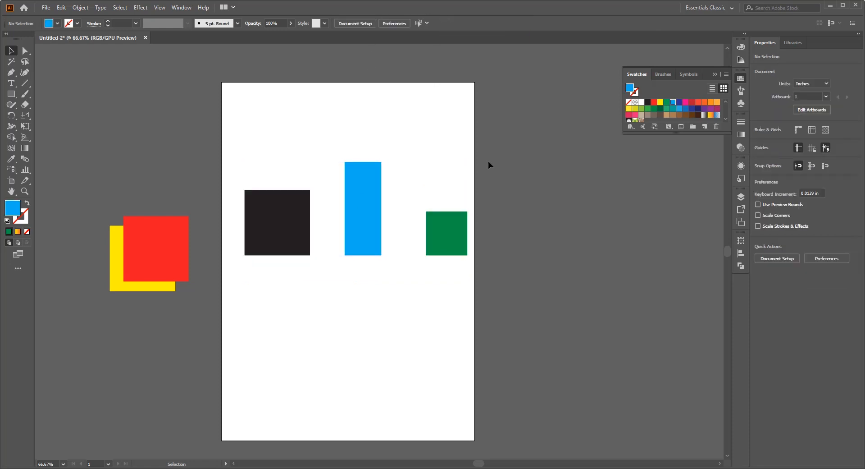
Step: Rearrange the shapes into a rough vertical column along the artboard's left side, with black on top, blue in the middle and green below
scroll(351, 188, "down", 3)
left_click_drag(287, 172, 294, 96)
left_click_drag(365, 140, 293, 199)
left_click_drag(453, 186, 284, 320)
left_click(340, 303)
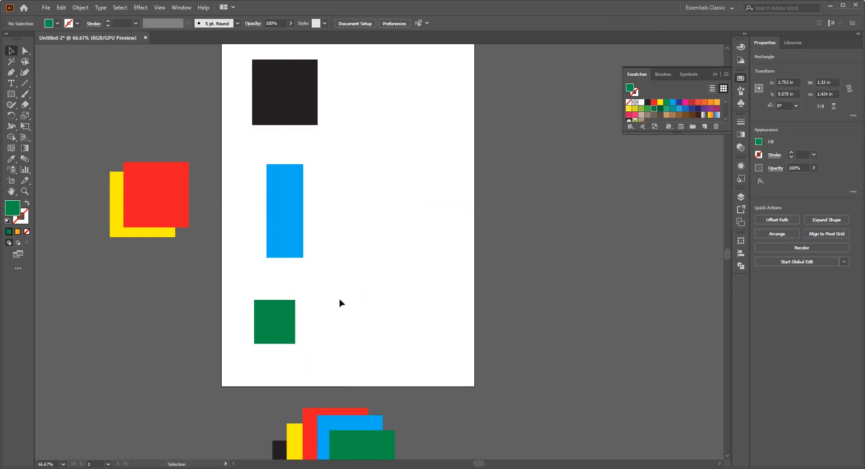
Step: Select the column of shapes and align it to the selection by left edges, right edges and finally horizontal centres
left_click_drag(278, 374, 286, 116)
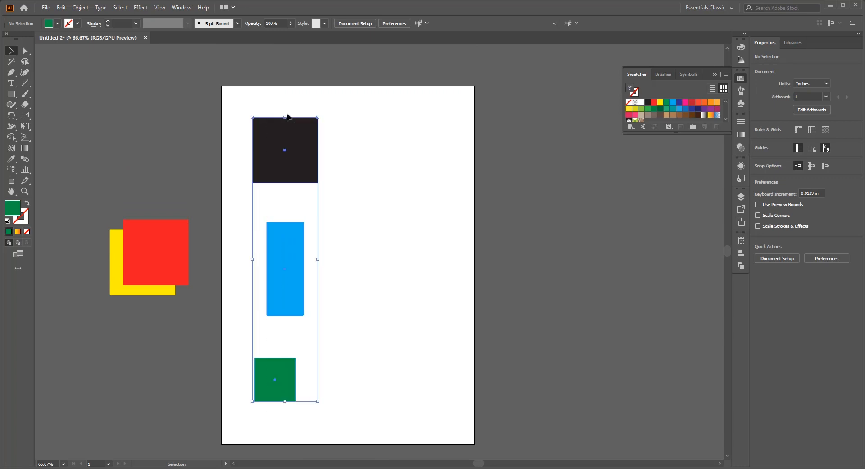
left_click(375, 23)
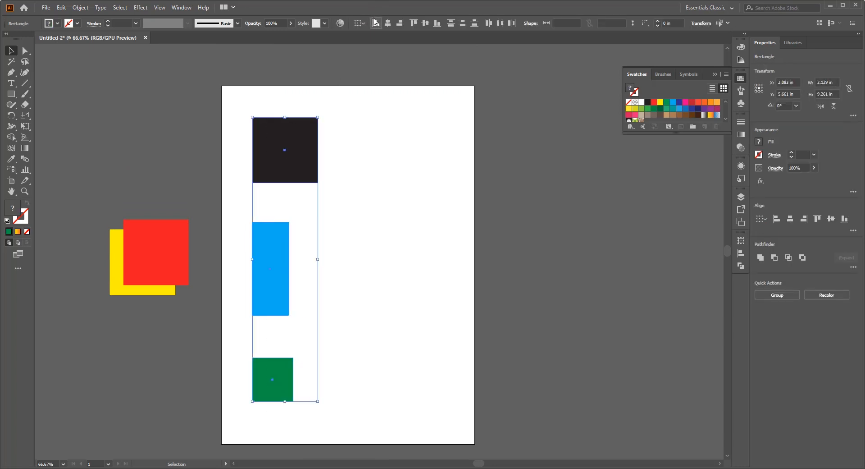
left_click(388, 23)
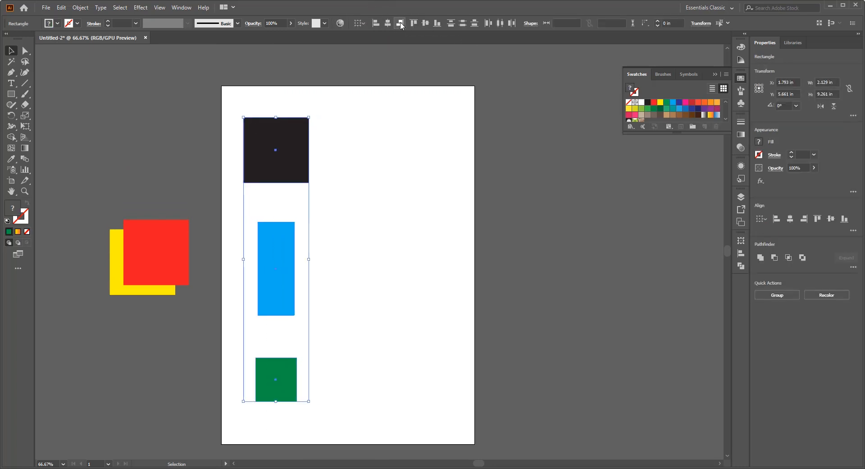
left_click(400, 23)
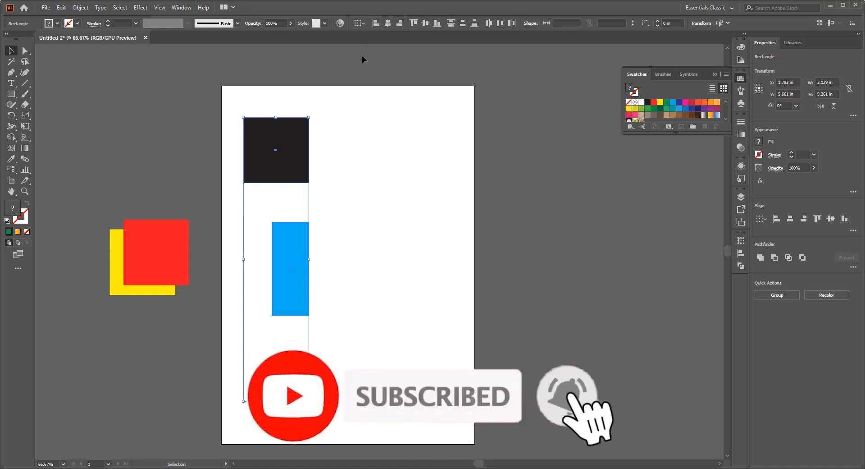
left_click(390, 23)
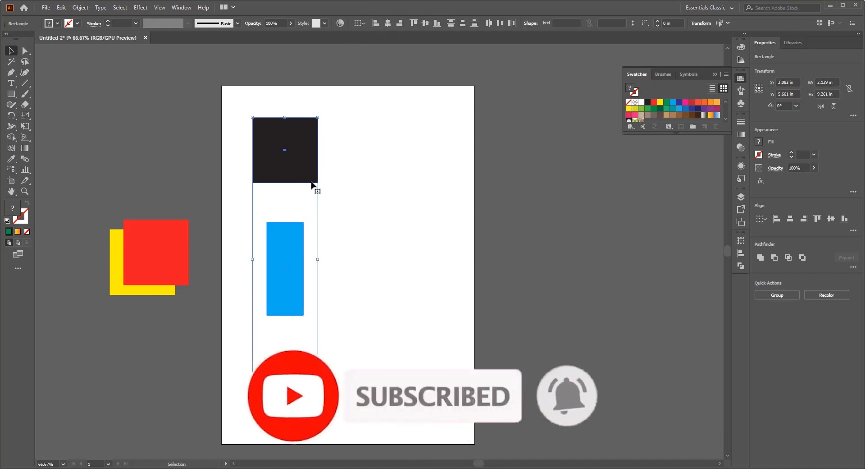
Step: Make the blue rectangle the key object and align the column to its left edge, finally to its right edge
left_click(280, 257)
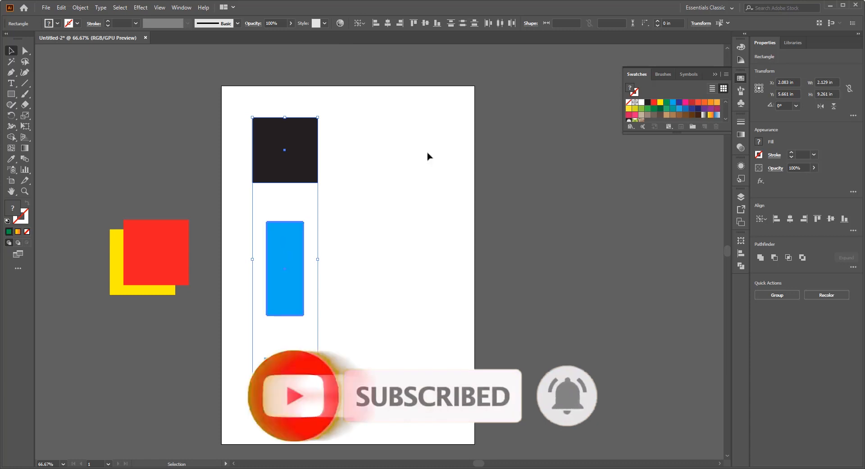
left_click(375, 24)
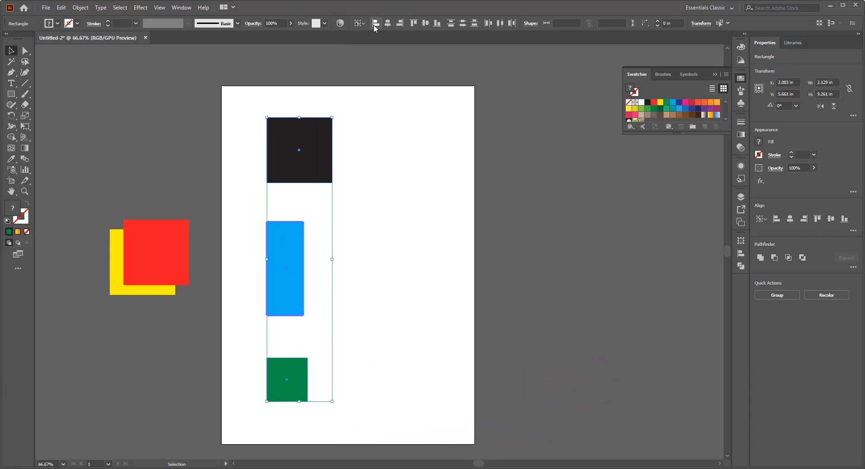
left_click(399, 23)
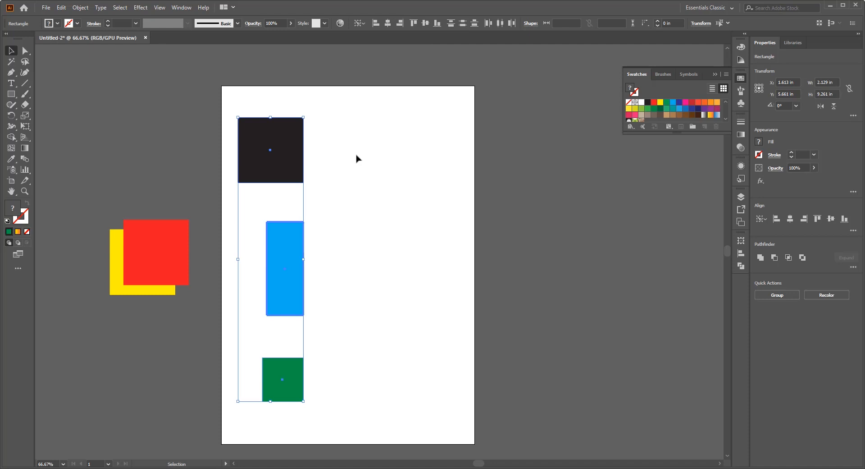
left_click(387, 180)
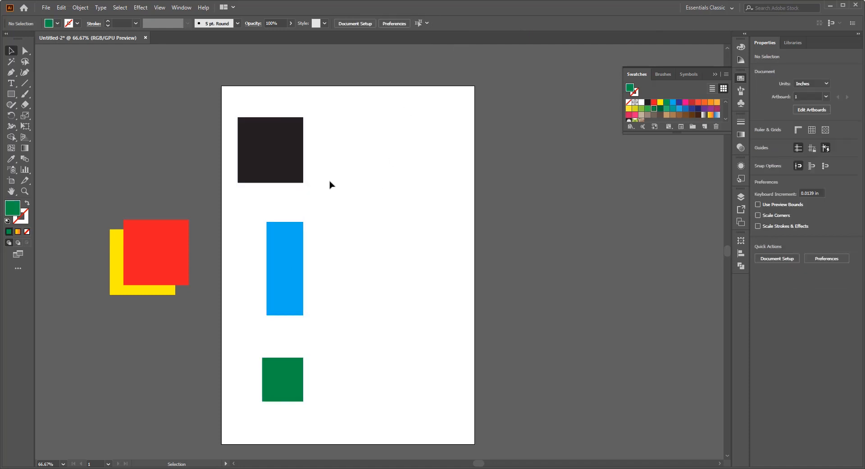
Step: Place the yellow square, the red square and a copy of the red one in a rough column on the artboard's right side
scroll(171, 211, "down", 3)
left_click_drag(152, 193, 406, 319)
left_click(524, 250)
left_click(485, 225)
Step: Fill the top yellow square of the right-hand column with green and the middle red square with light blue
left_click(412, 136)
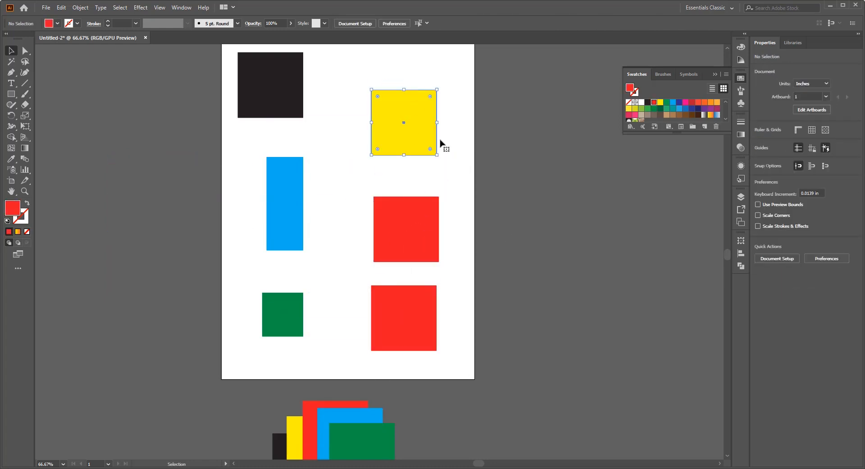
left_click(670, 103)
left_click(562, 206)
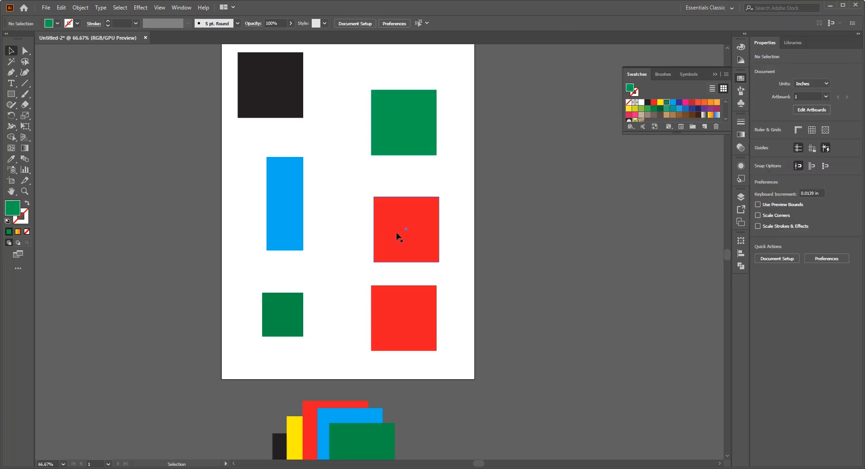
left_click(398, 235)
left_click(673, 102)
left_click(526, 191)
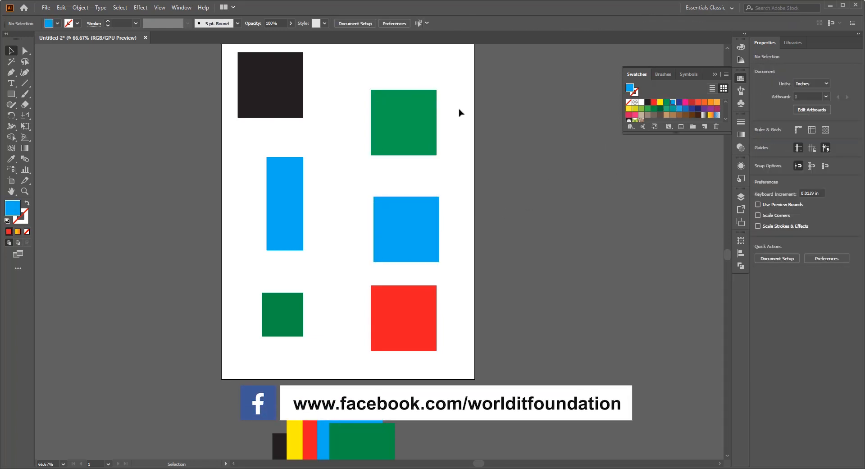
Step: Select the green, blue and red squares, distribute their vertical centres evenly and align them by horizontal centres
left_click_drag(464, 90, 361, 356)
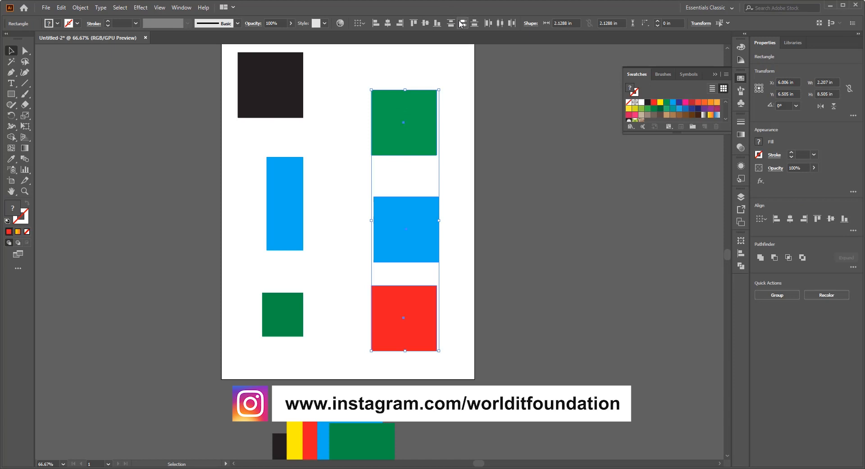
left_click(463, 23)
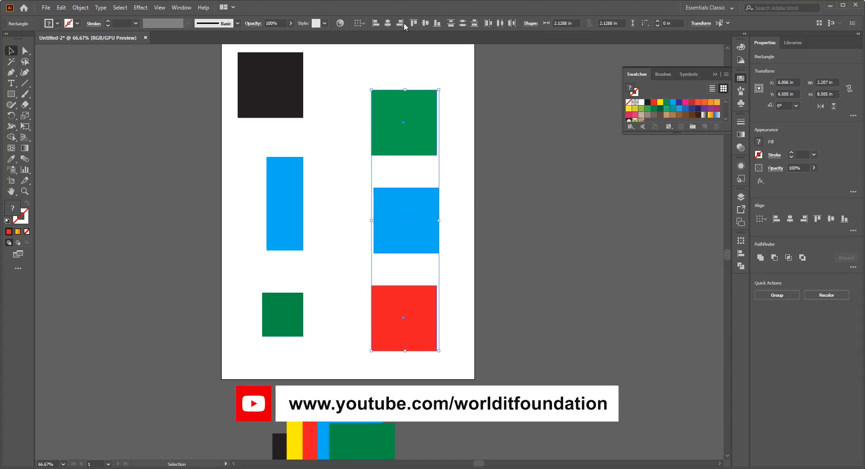
left_click(388, 24)
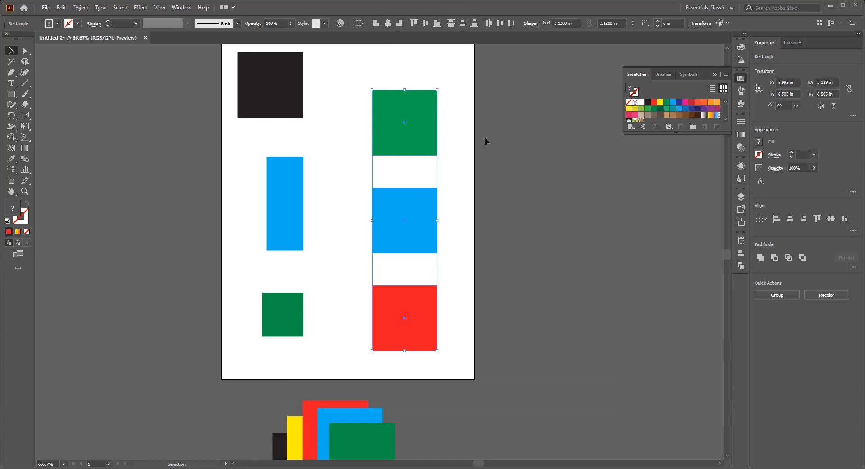
left_click(527, 159)
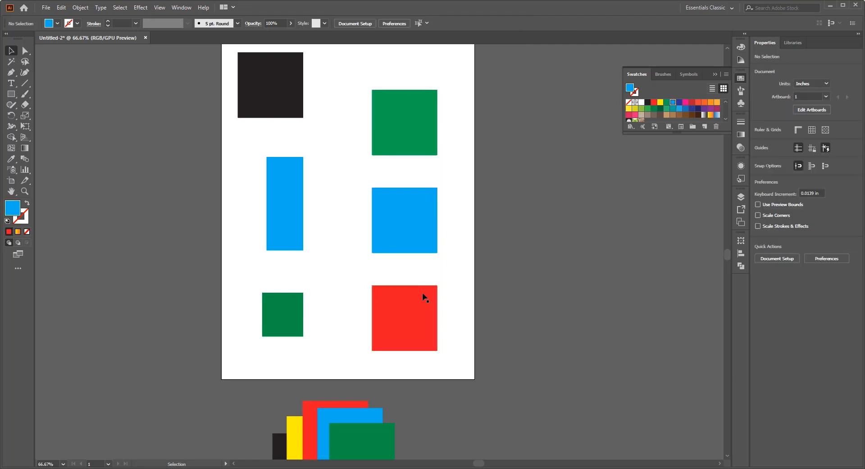
Step: Lay the three squares out in a green, red, blue row, distributed by horizontal centres and aligned by vertical centres
left_click_drag(370, 352, 611, 118)
left_click(509, 295)
left_click_drag(619, 196, 398, 88)
left_click(501, 23)
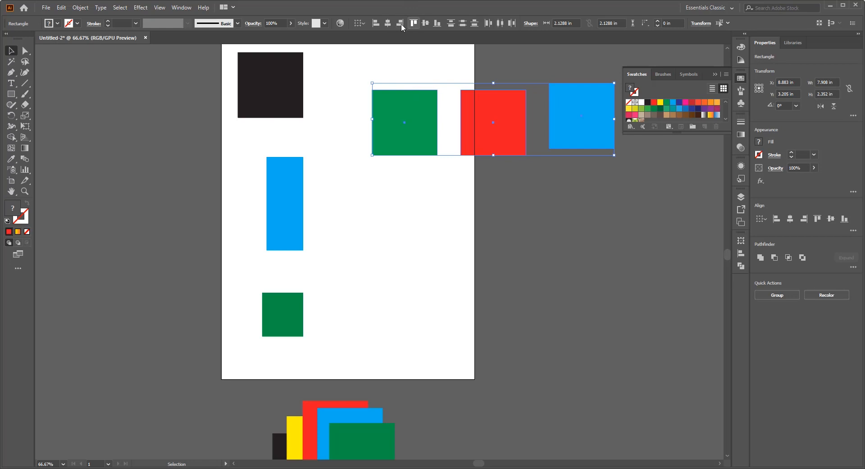
left_click(426, 23)
left_click_drag(565, 145, 504, 267)
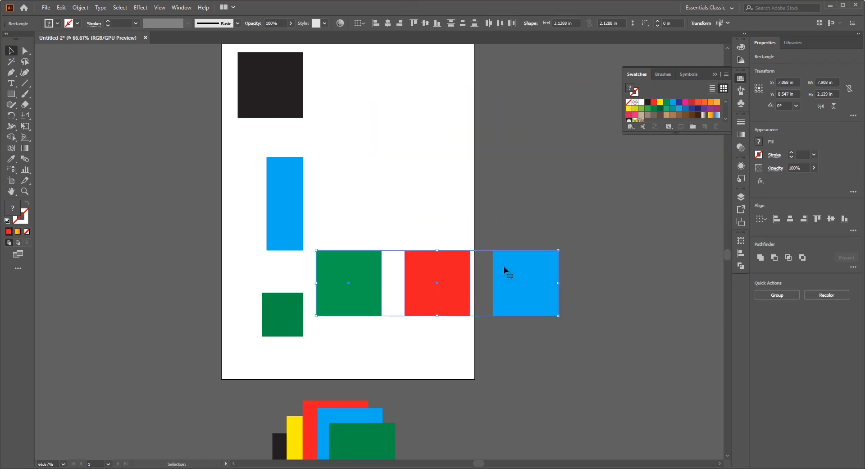
left_click(569, 227)
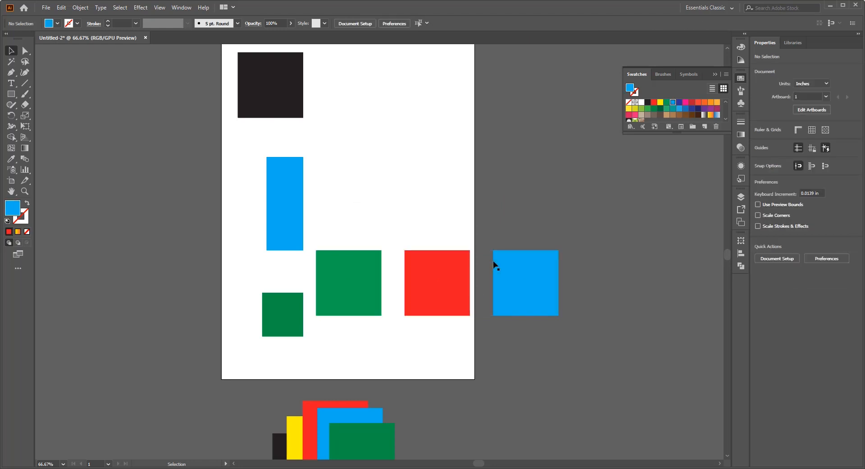
Step: Delete all shapes on the artboard and move the stack of five overlapping squares from below onto it
left_click_drag(561, 396, 149, 127)
key("Delete")
scroll(325, 232, "down", 4)
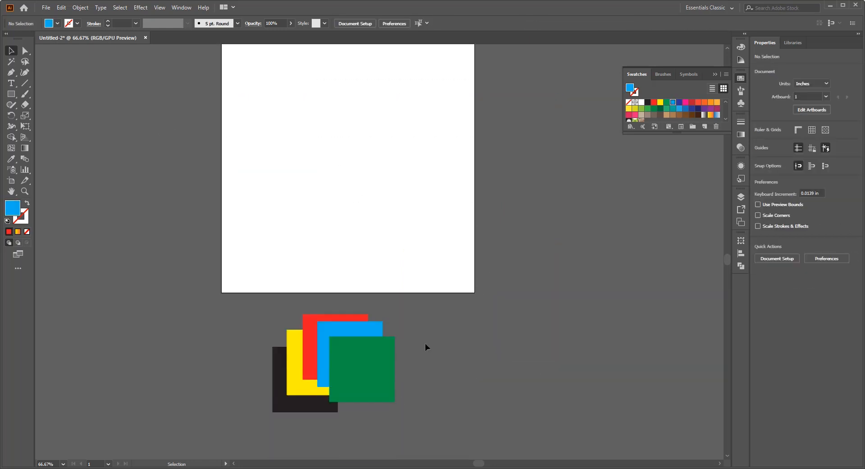
left_click_drag(445, 269, 357, 67)
left_click(538, 167)
scroll(480, 151, "up", 5)
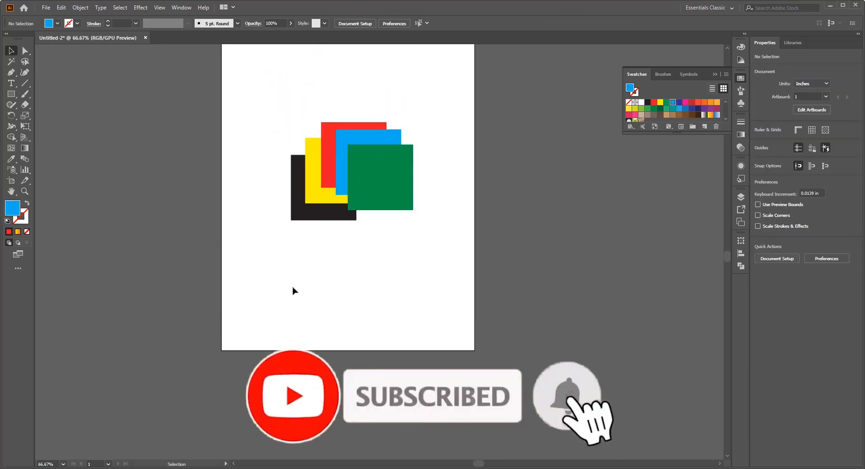
Step: Spread the overlapping stack by shifting the green, blue and yellow squares slightly
left_click_drag(406, 196, 425, 197)
left_click_drag(345, 162, 347, 148)
left_click_drag(406, 224, 389, 221)
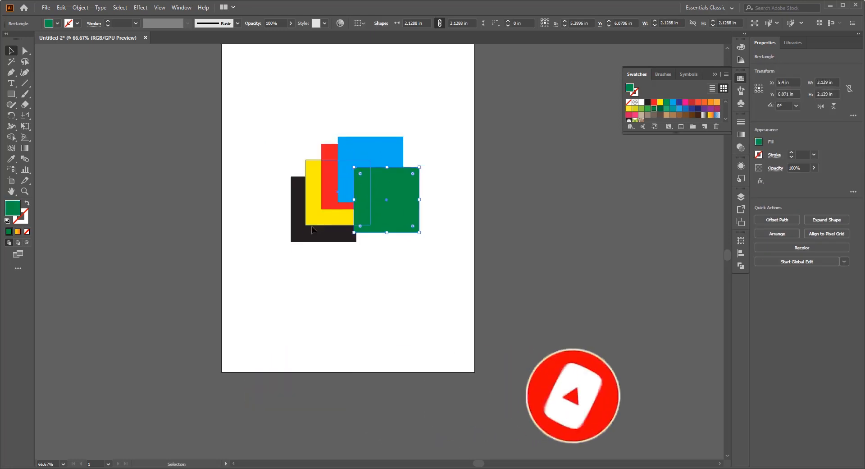
left_click_drag(312, 222, 311, 219)
left_click(526, 240)
scroll(293, 170, "up", 2)
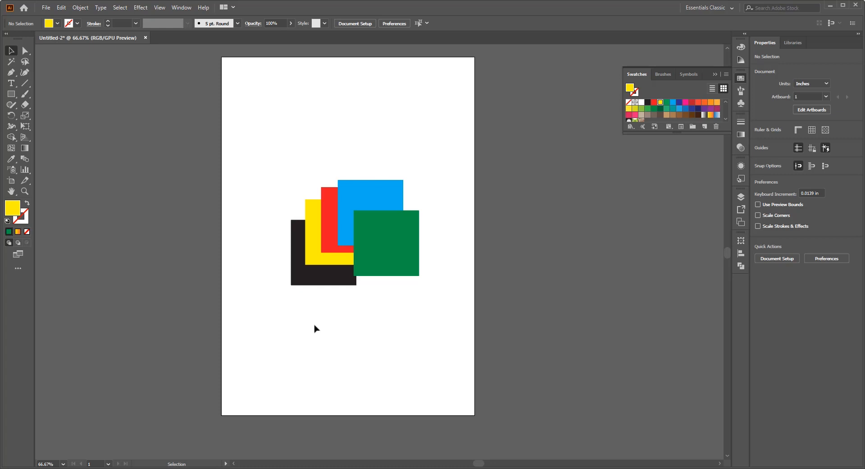
left_click_drag(287, 345, 416, 163)
left_click(80, 7)
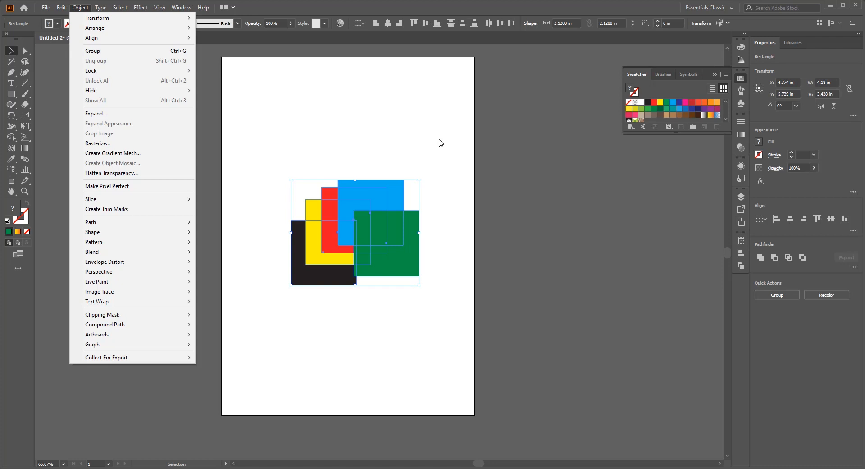
left_click(429, 151)
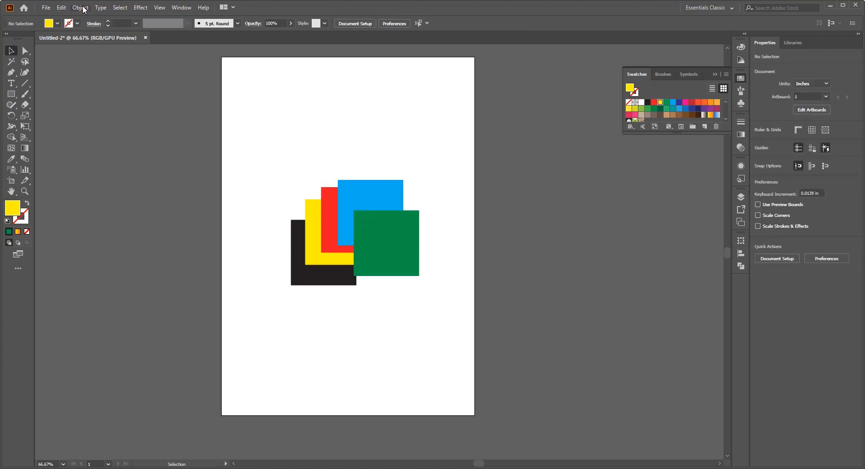
left_click(83, 7)
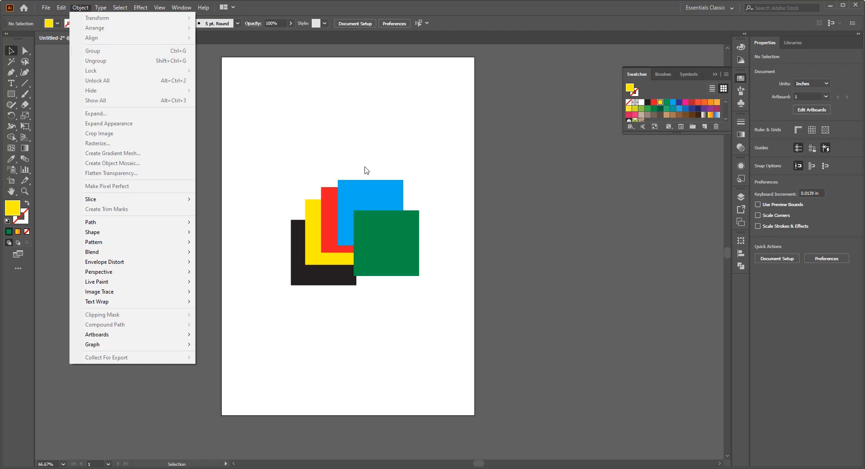
left_click(488, 234)
key("a")
left_click_drag(385, 315, 307, 166)
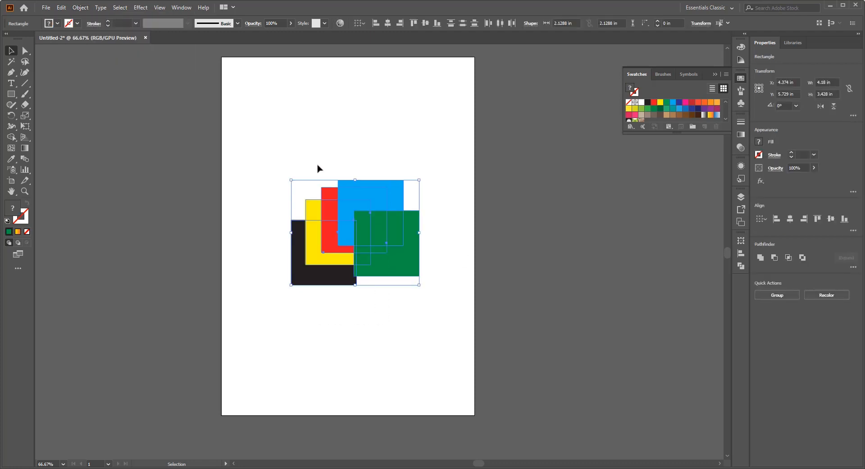
left_click(424, 101)
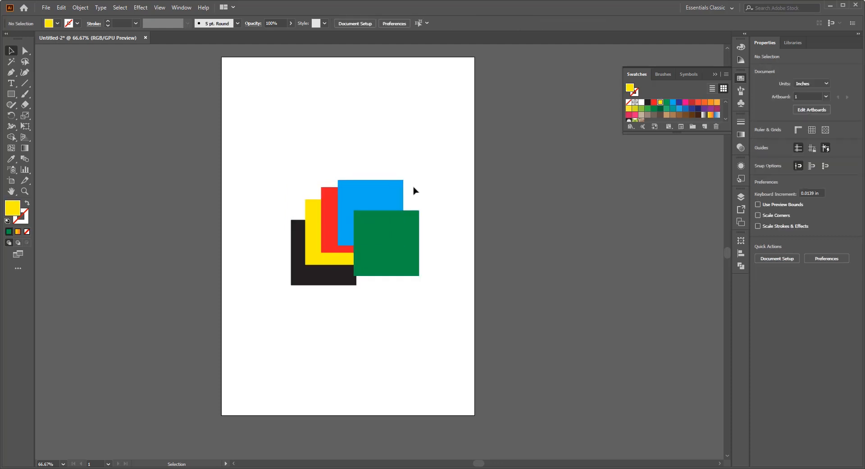
Step: Move the whole stack of overlapping squares slightly upward and toward the artboard's left side
left_click_drag(381, 186, 349, 209)
left_click(469, 135)
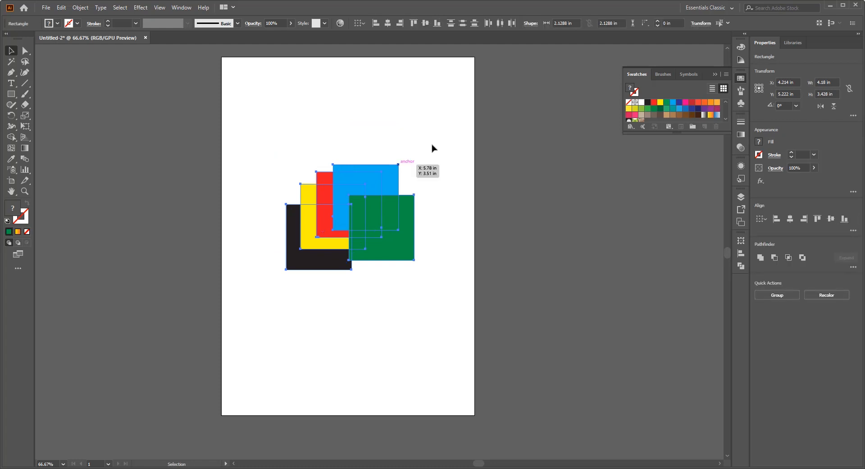
left_click(401, 174)
scroll(356, 168, "up", 1)
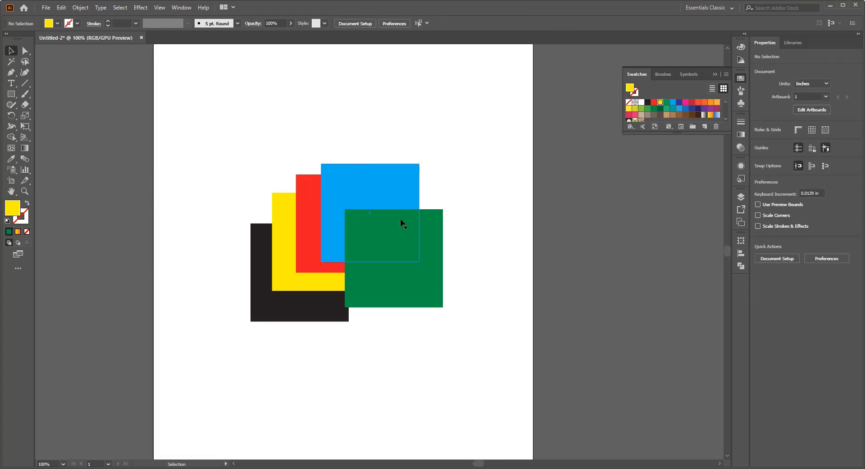
Step: Loosen the stack by nudging the green square and moving the blue square up and outward and the red square up
left_click(403, 181)
left_click(495, 183)
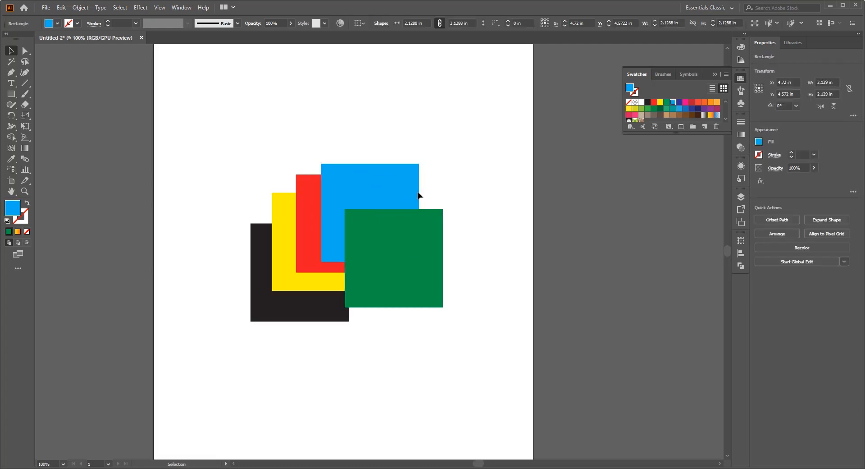
left_click_drag(411, 236, 415, 232)
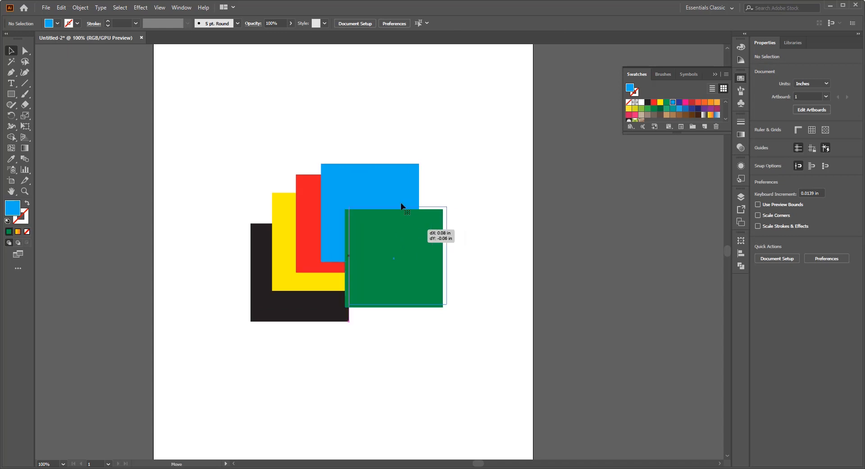
left_click_drag(391, 189, 389, 162)
left_click_drag(321, 204, 310, 191)
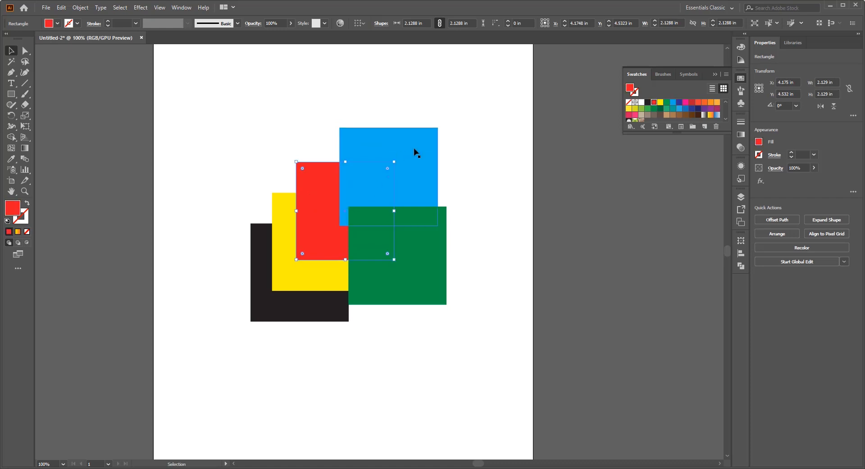
left_click(409, 158)
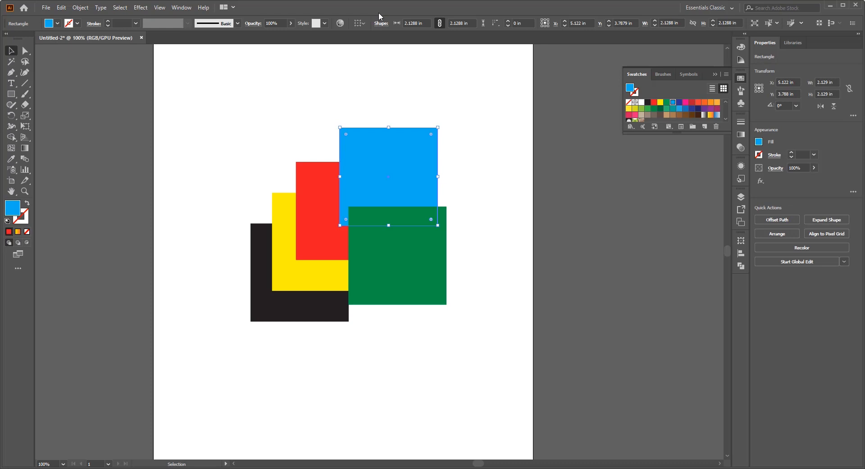
key("ctrl+shift+a")
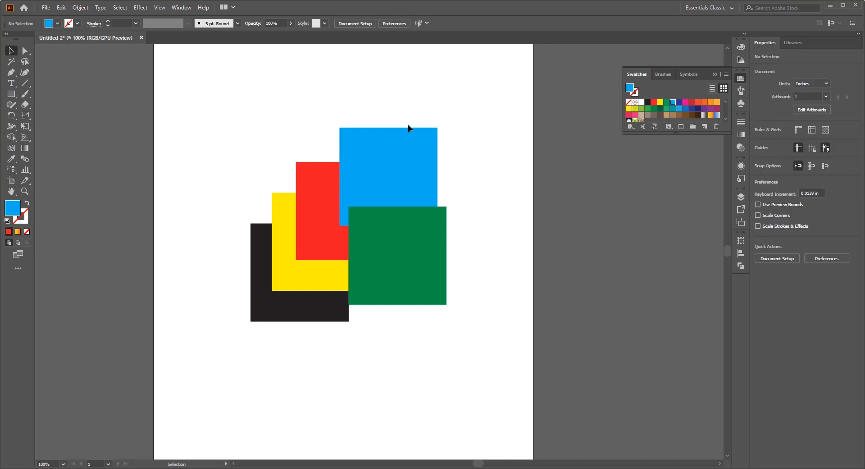
Step: Pull the black square out of the stack to the left of the yellow square
left_click_drag(424, 90, 426, 92)
left_click_drag(263, 305, 180, 289)
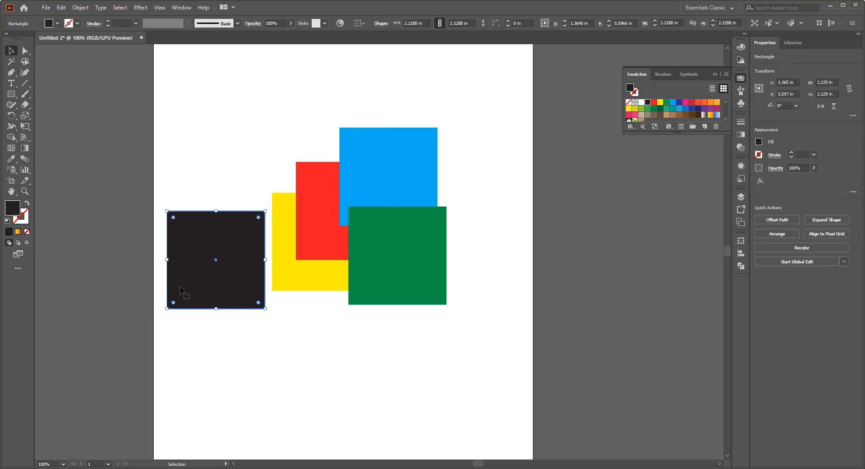
key("ctrl+shift+a")
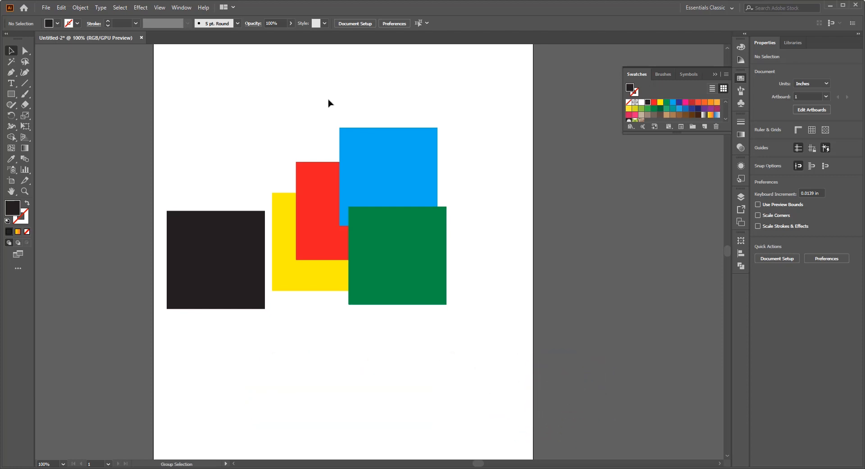
key("ctrl+a")
key("ctrl+shift+a")
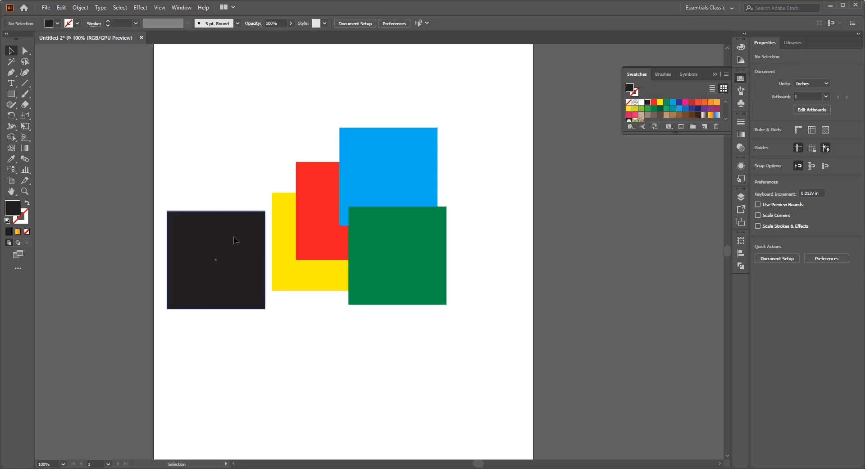
Step: Move the black square back behind the yellow square and shift the blue square slightly up and left
left_click_drag(234, 240, 260, 268)
left_click(444, 124)
mouse_move(421, 157)
left_mouse_down()
mouse_move(427, 139)
mouse_move(415, 155)
left_mouse_up()
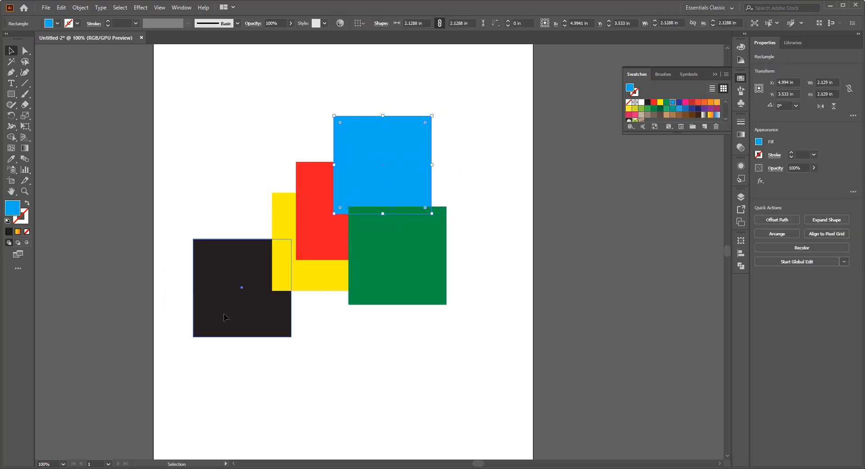
left_click_drag(224, 317, 261, 291)
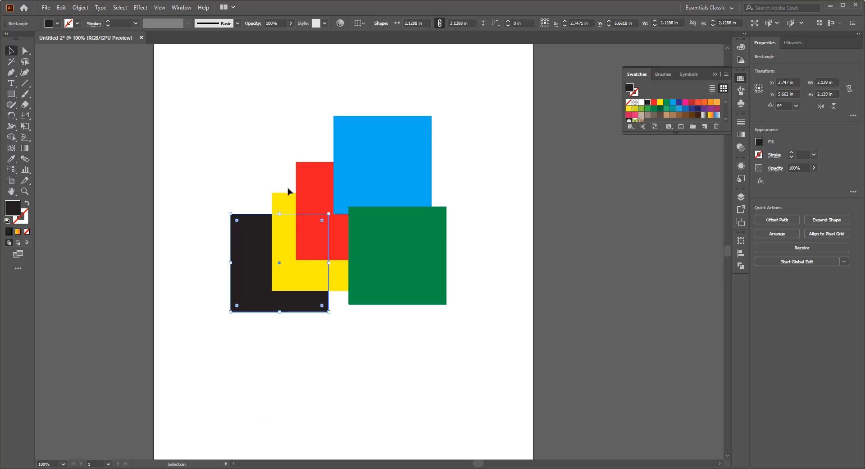
left_click(267, 195)
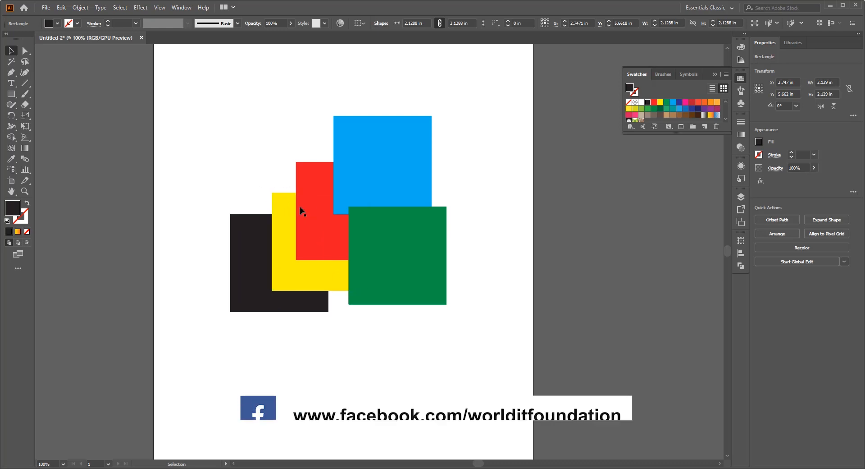
Step: Move the red square upward and delete it from the stack
left_click_drag(311, 198, 301, 166)
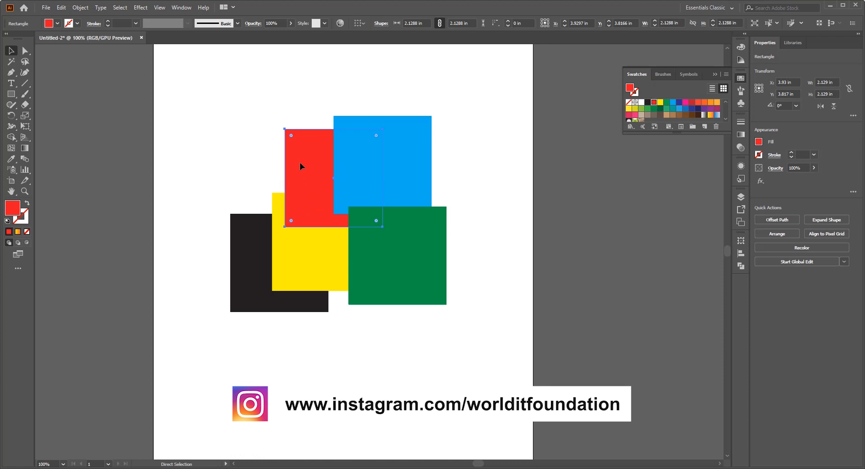
key("Delete")
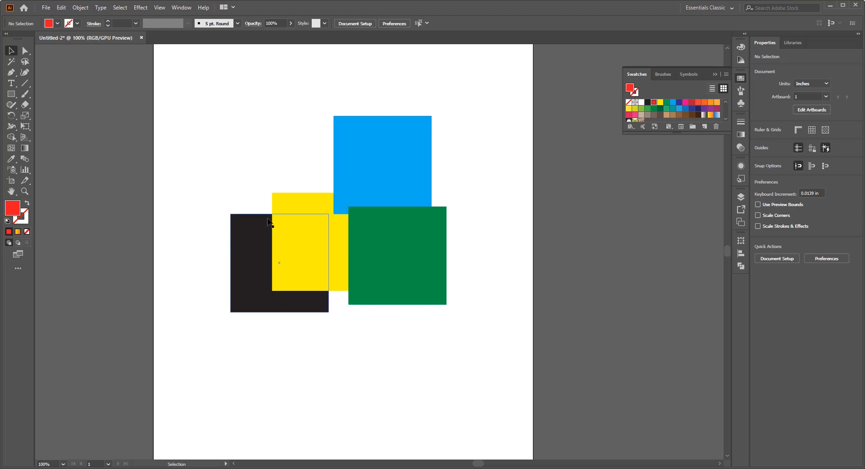
key("a")
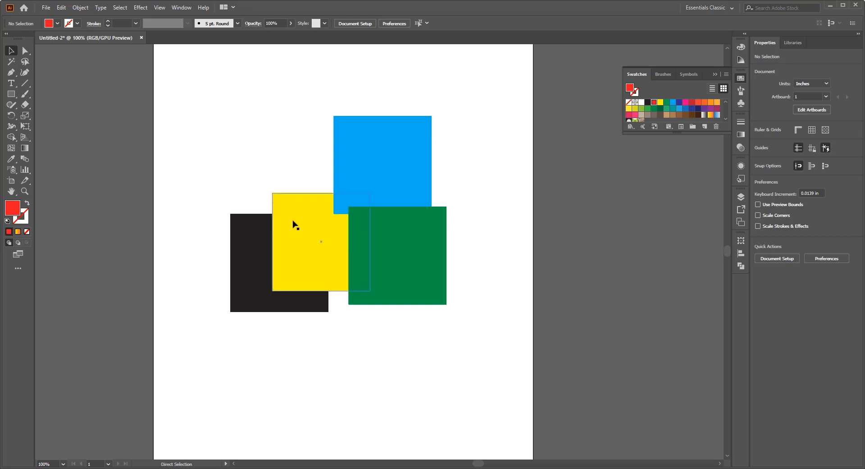
Step: Undo the deletion of the red square and clear the selection
key("v")
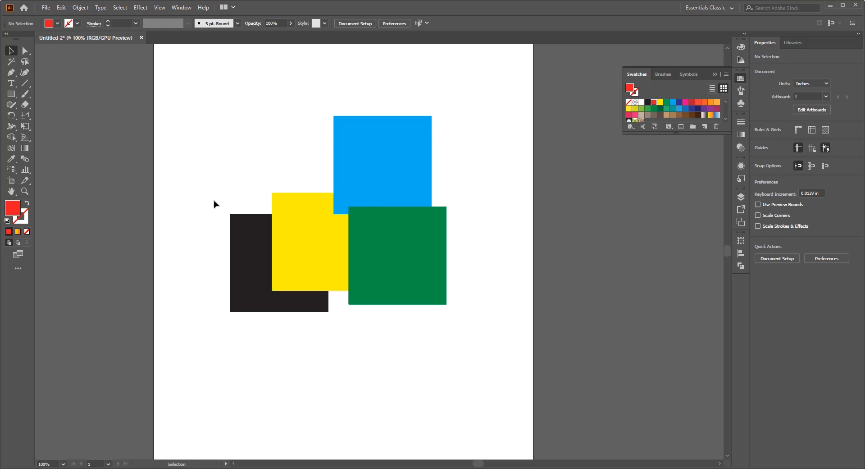
key("a")
key("ctrl+z")
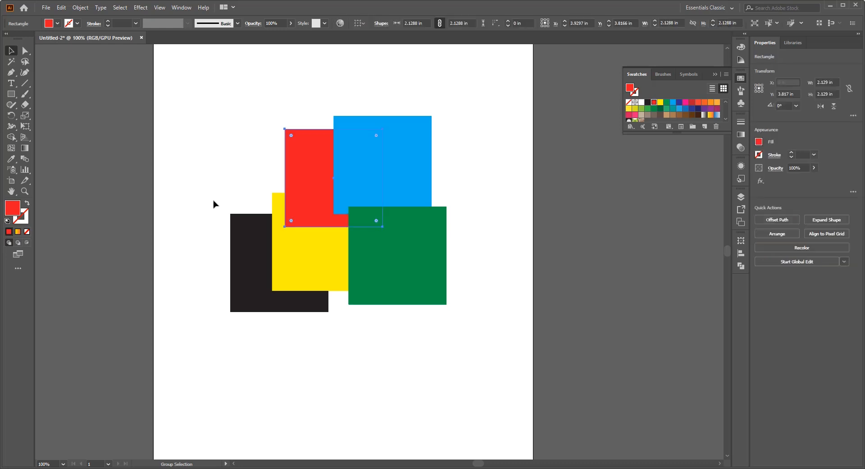
left_click(507, 214)
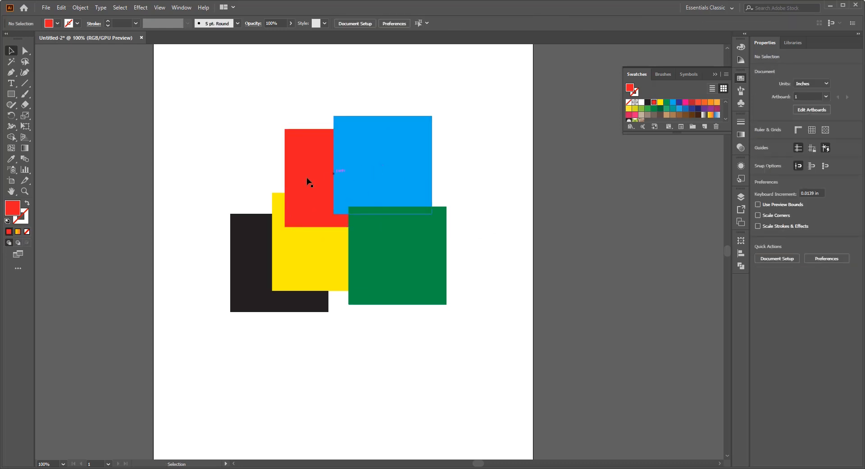
Step: Move the red square up and outward, and spread the two blue squares apart with one standing clear of the stack
left_click_drag(308, 181, 258, 136)
left_click_drag(373, 184, 453, 153)
left_click(444, 167)
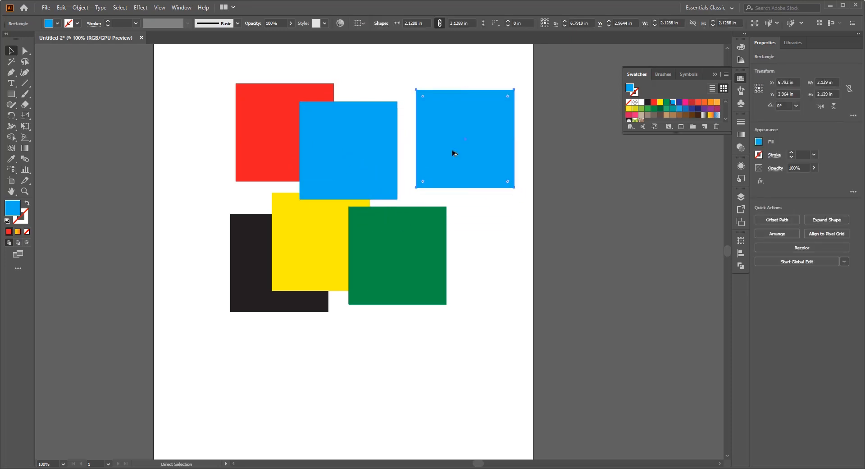
Step: Delete the separate blue square and the black square
key("Delete")
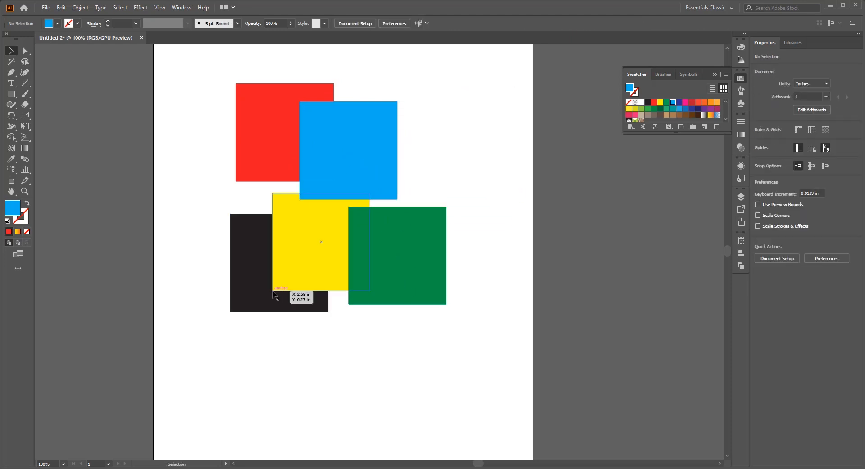
left_click(262, 305)
key("Delete")
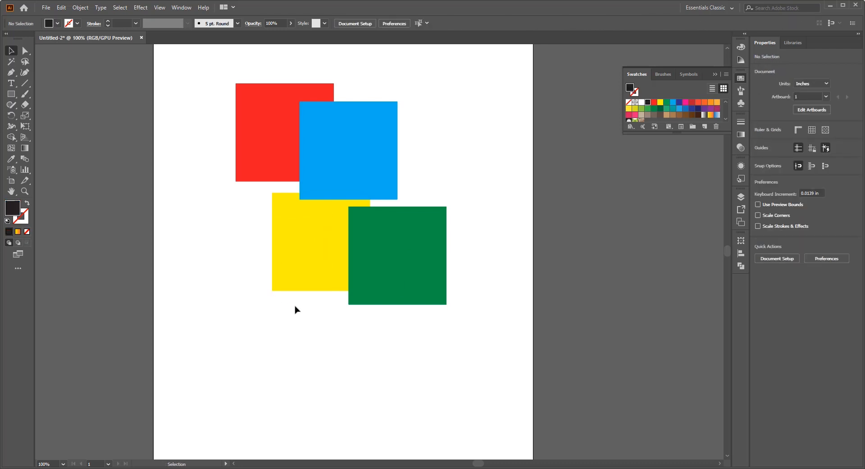
Step: Undo both deletions to restore the blue and black squares, and deselect everything
key("ctrl+z")
key("ctrl+z")
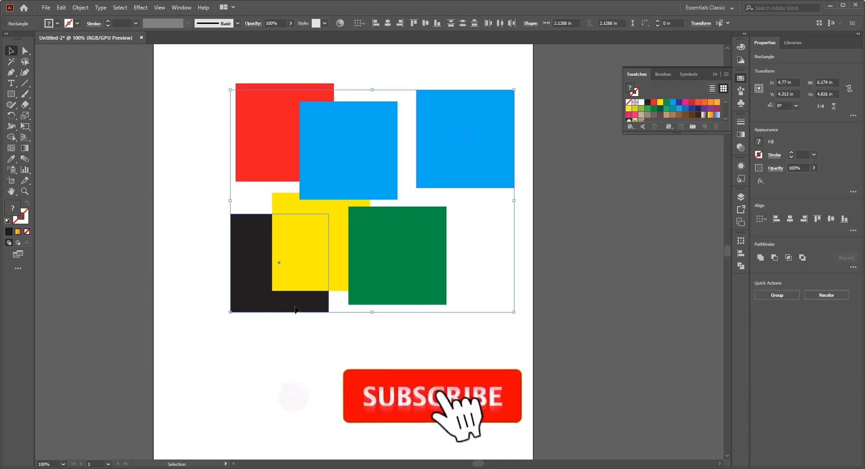
key("ctrl+shift+a")
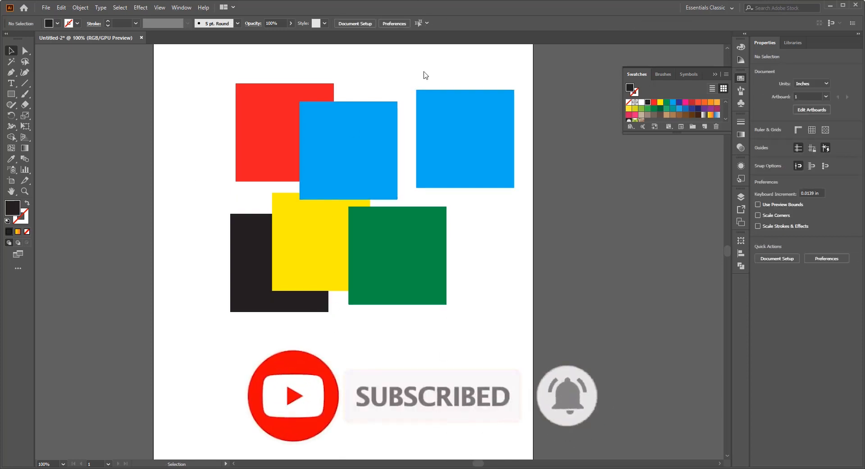
Step: Place a second green square in the empty area of the artboard below the overlapping squares
scroll(473, 162, "down", 4)
left_click_drag(388, 188, 323, 365)
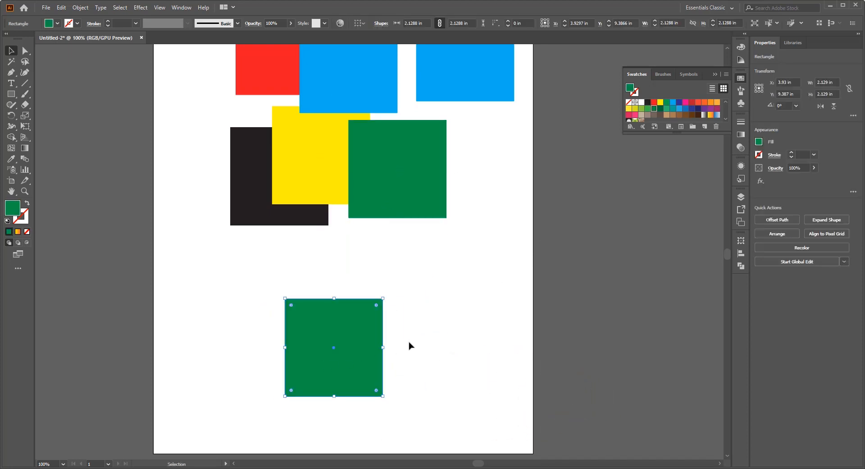
left_click(410, 345)
scroll(361, 361, "down", 3)
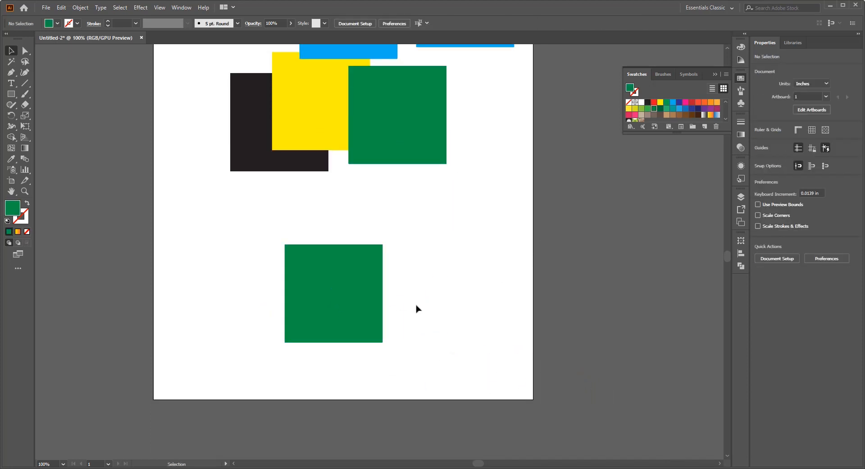
Step: Convert the lower green square into a guide with Make Guides
left_click(309, 316)
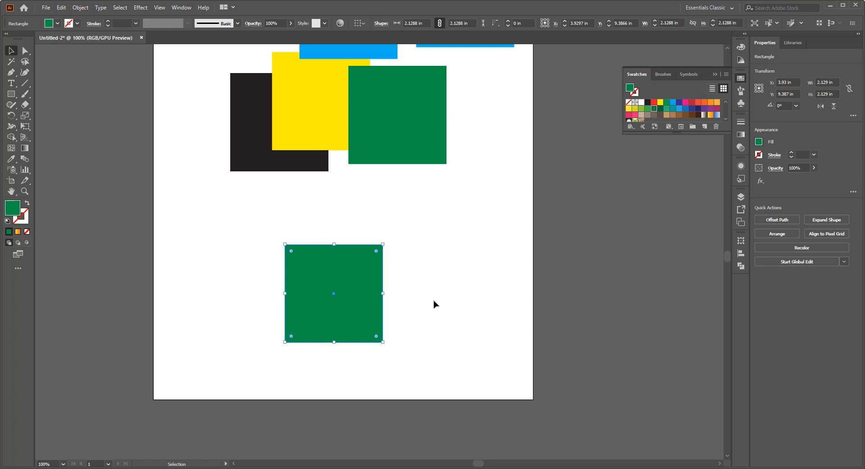
right_click(424, 284)
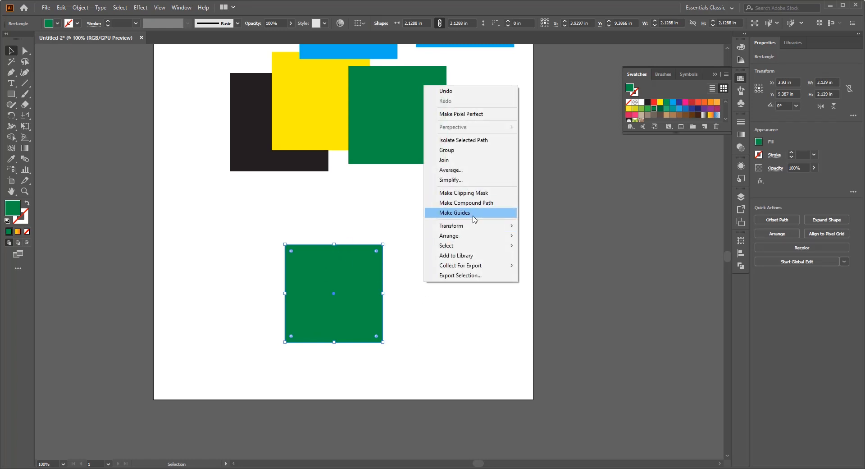
left_click(475, 219)
left_click(442, 243)
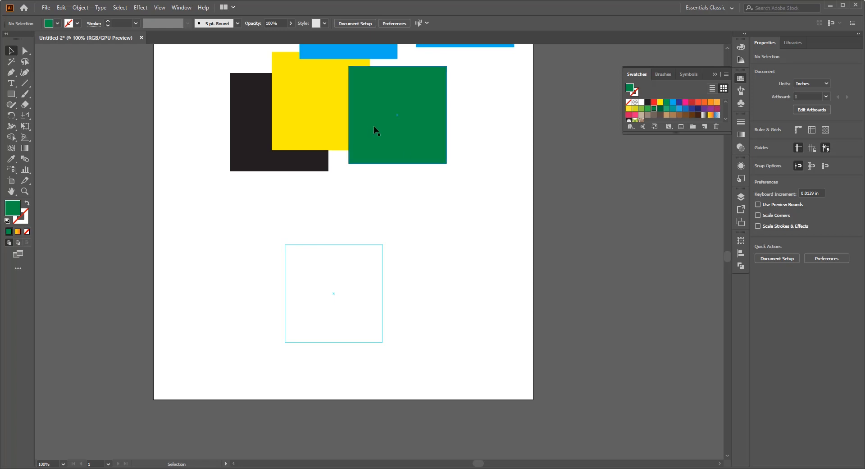
Step: Move the remaining green square beside the square guide and turn it into a guide as well
left_click_drag(417, 139, 472, 312)
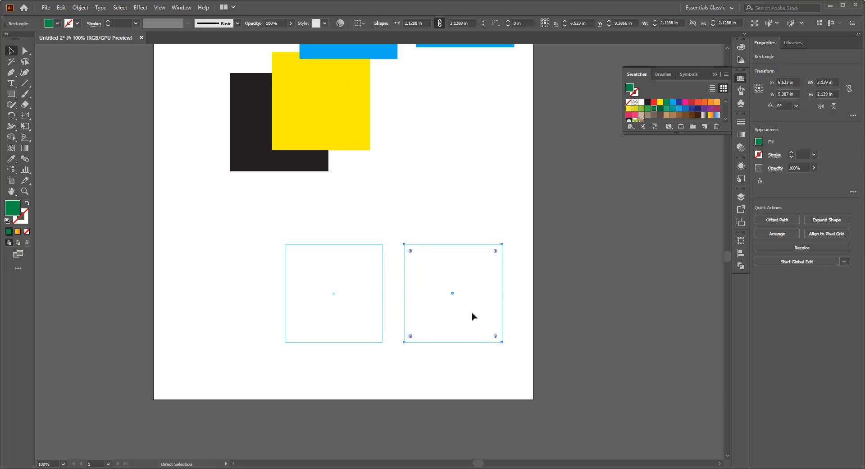
left_click(511, 216)
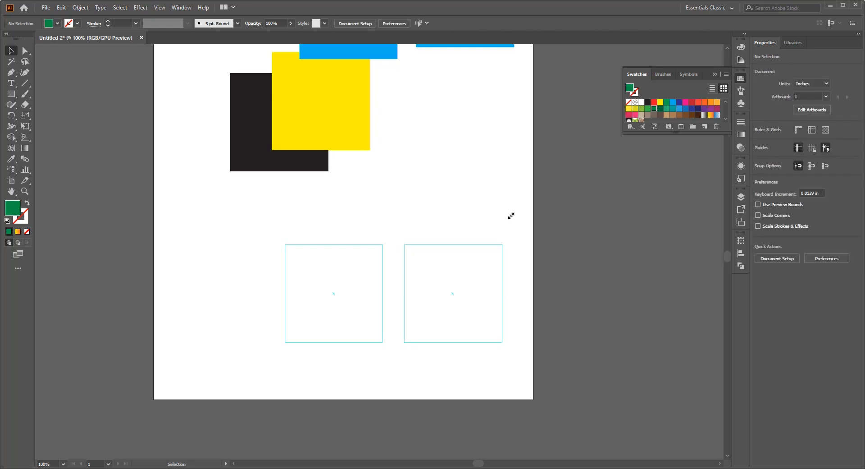
Step: Release the second square guide back into a green shape and move it upward
left_click(486, 245)
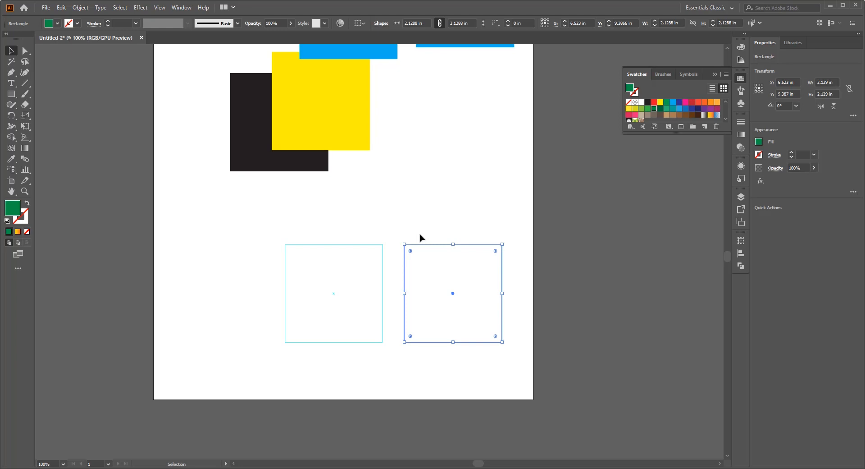
key("ctrl+alt")
key("ctrl+alt+5")
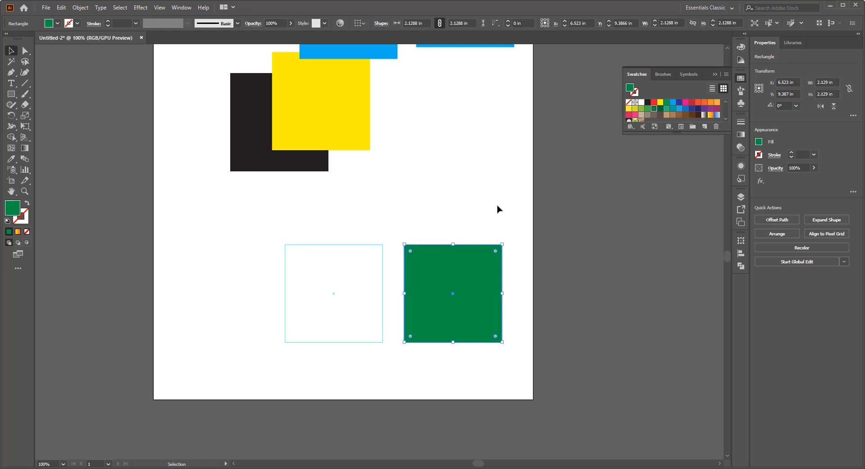
left_click_drag(470, 263, 469, 200)
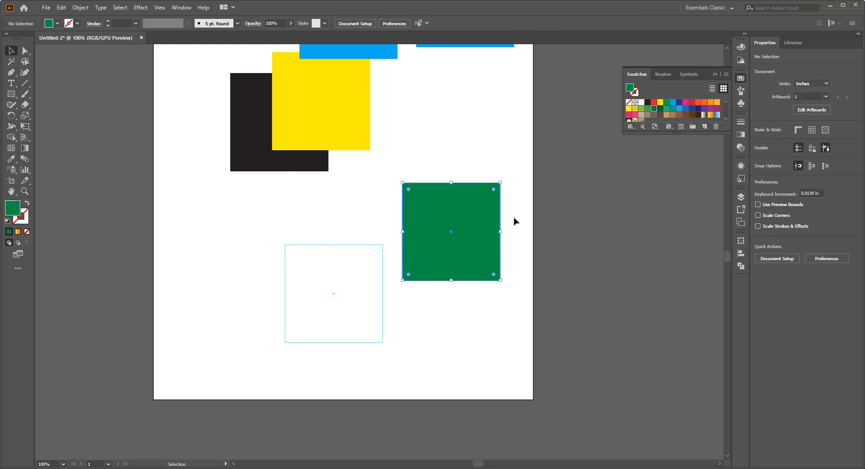